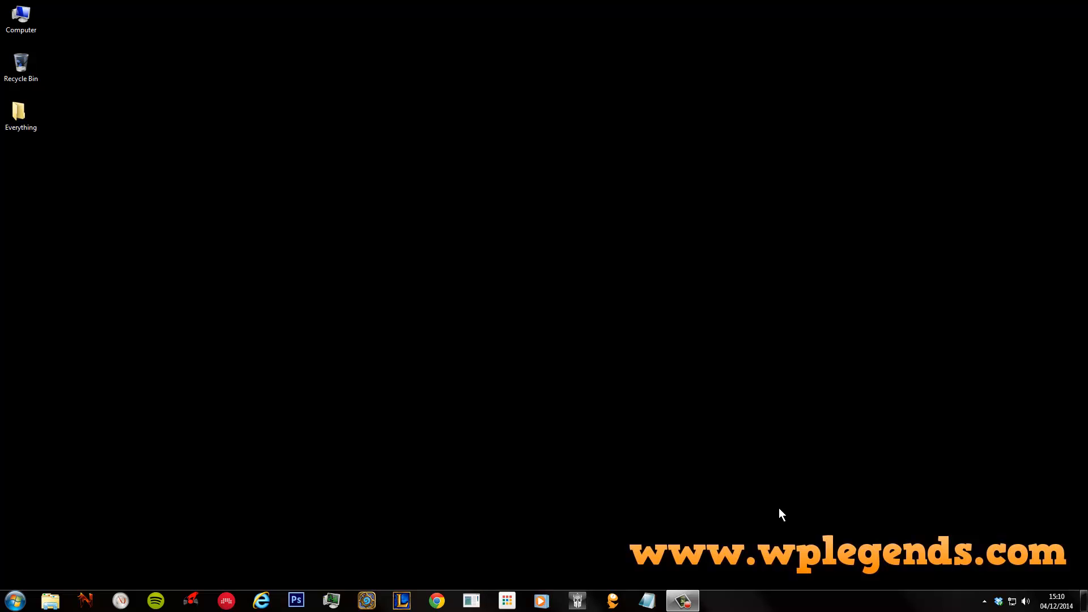
# - Load hostgator.com in Chrome
pyautogui.click(437, 600)
pyautogui.click(198, 23)
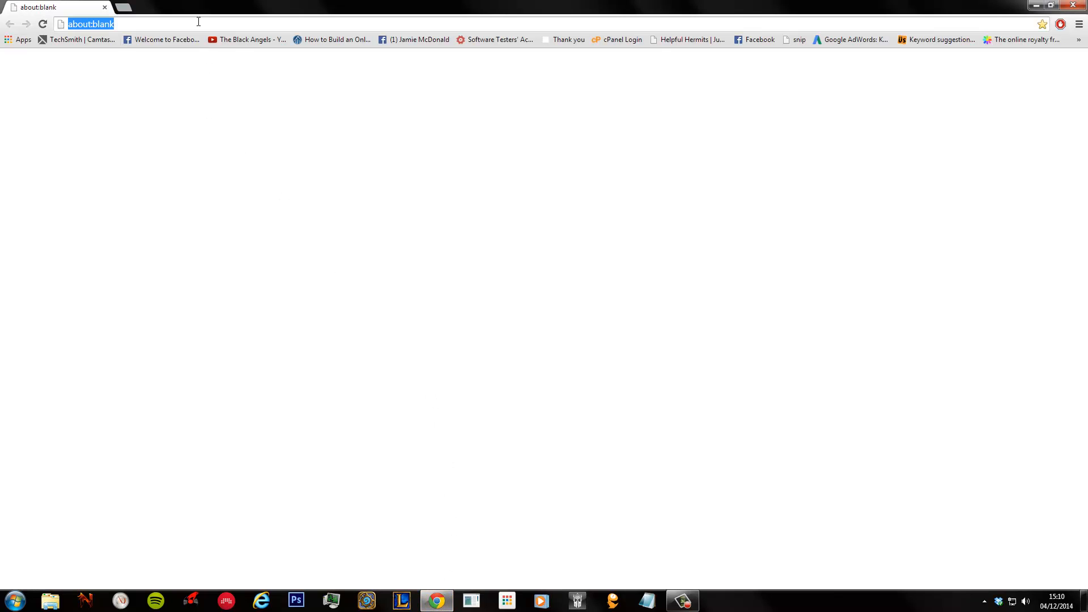
pyautogui.write('hostgator.com')
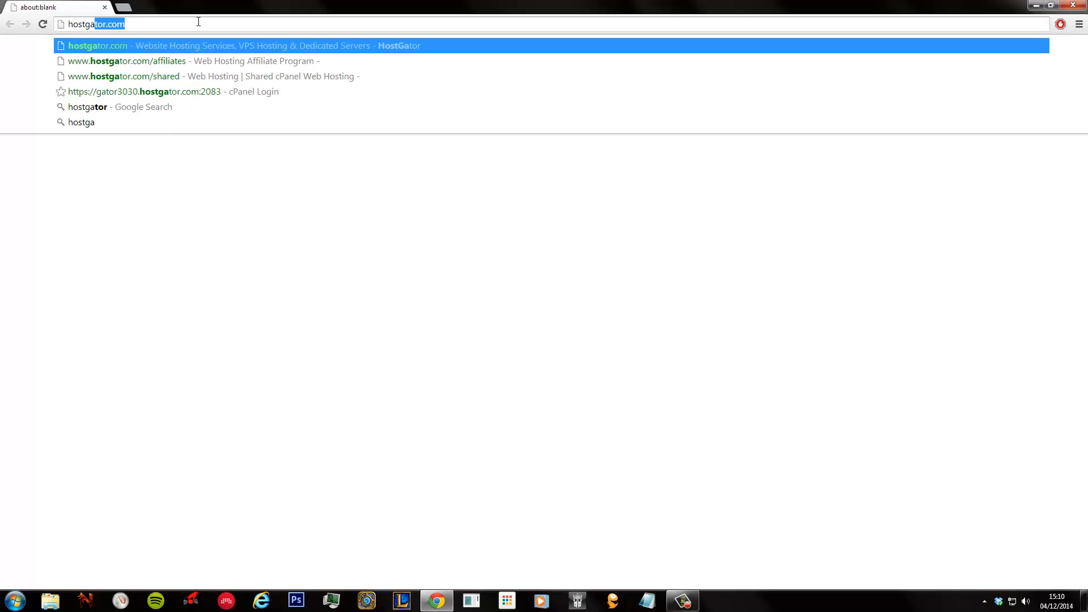
pyautogui.press('Return')
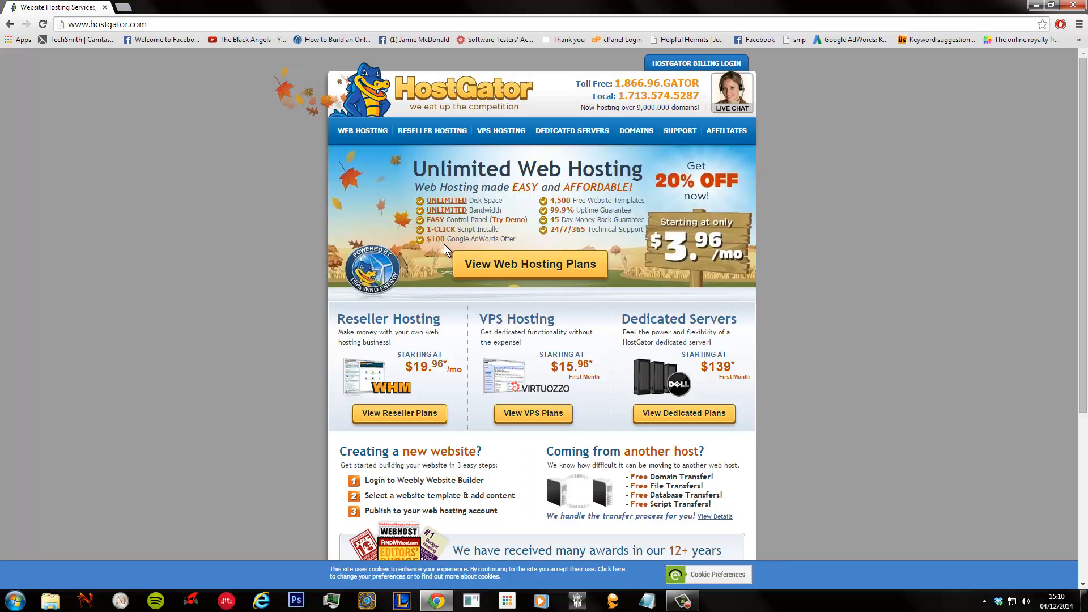
# - View the web hosting plans, comparing Hatchling and Baby domain features and Hatchling billing prices
pyautogui.click(527, 277)
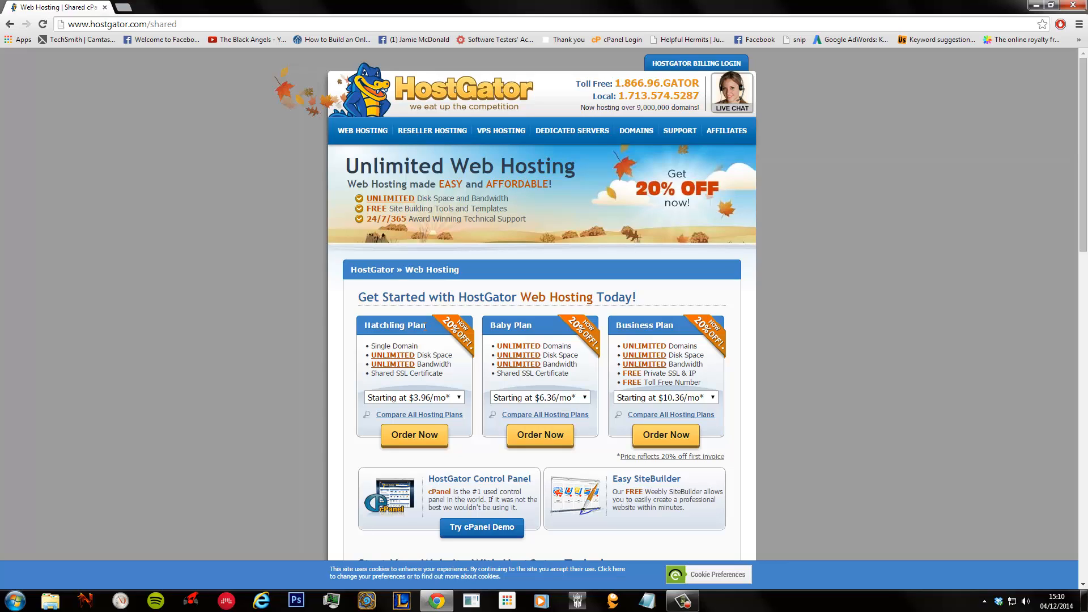
pyautogui.moveTo(426, 325); pyautogui.dragTo(390, 325)
pyautogui.moveTo(398, 347); pyautogui.dragTo(366, 347)
pyautogui.moveTo(502, 346); pyautogui.dragTo(548, 343)
pyautogui.click(421, 398)
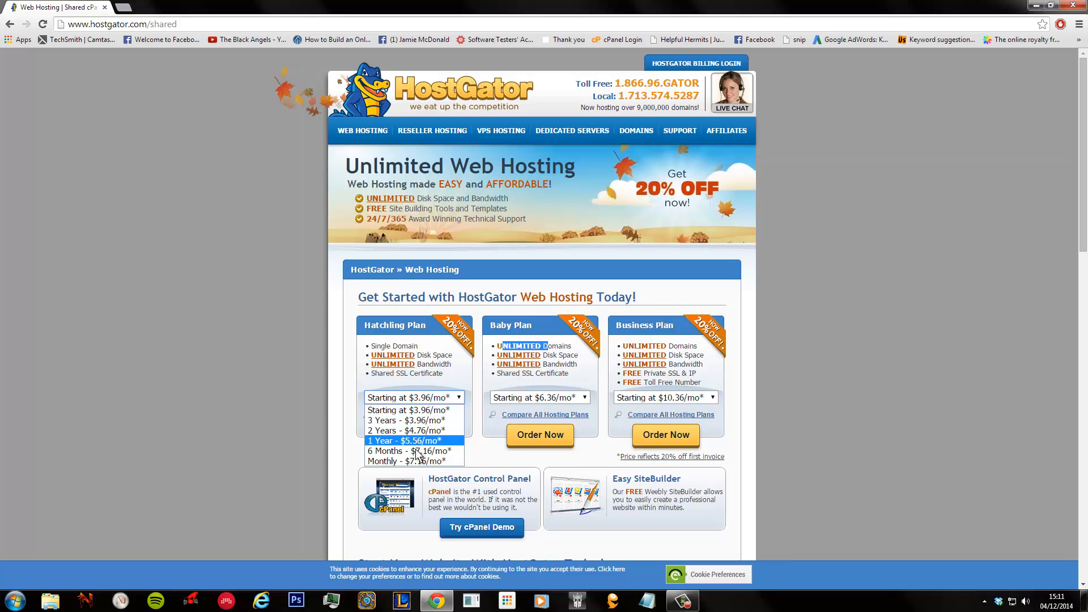
pyautogui.click(425, 410)
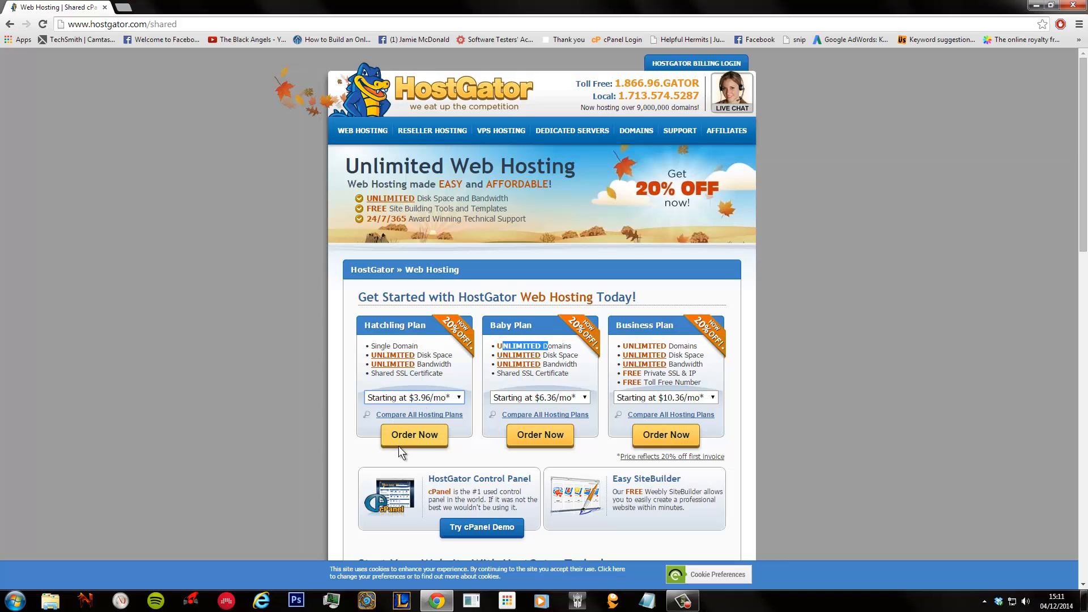
# - Order the Hatchling plan and search for helpfulhermit.com to add it to the cart
pyautogui.click(416, 441)
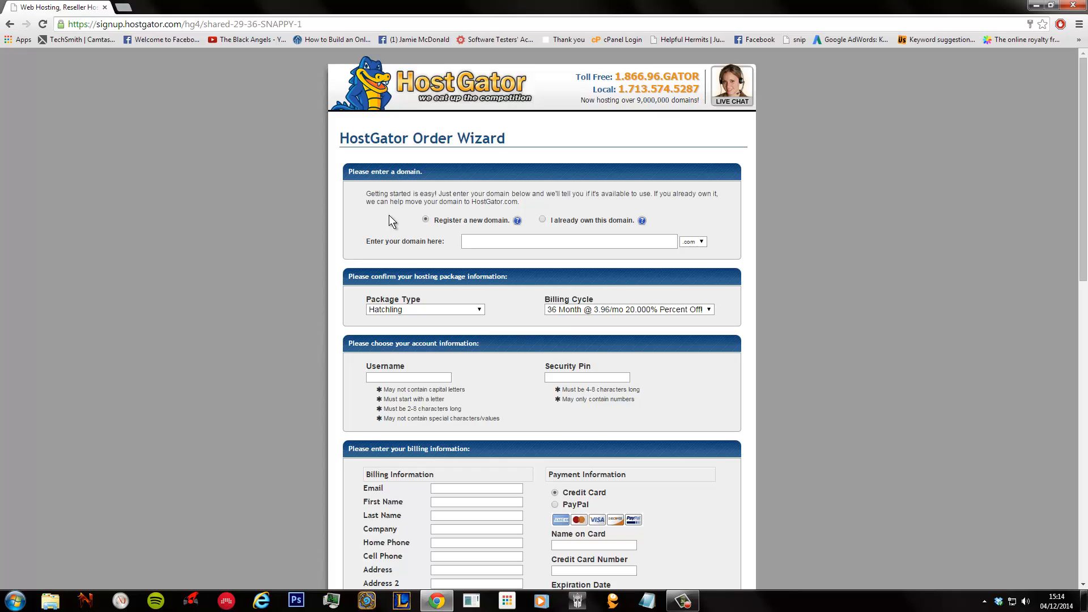
pyautogui.write('helpfulhermit')
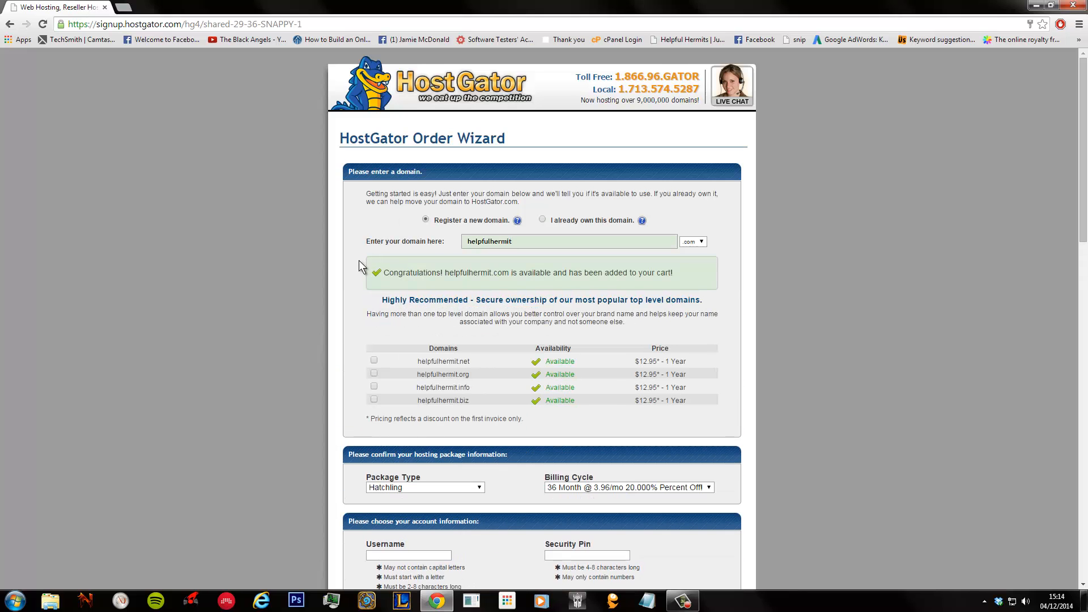
pyautogui.scroll(-1, 329, 256)
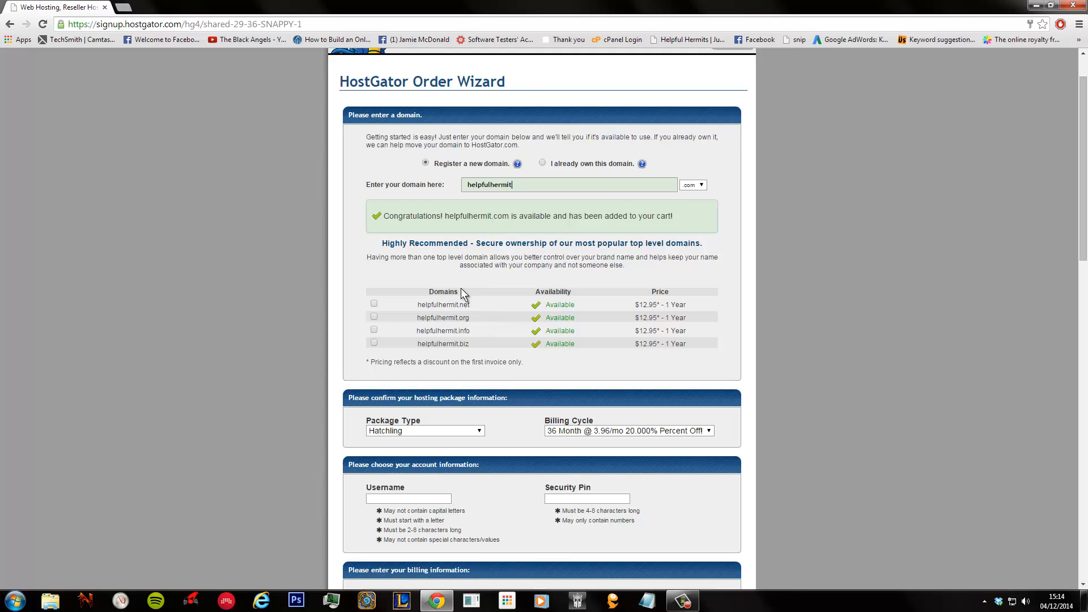
pyautogui.scroll(-1, 461, 288)
pyautogui.scroll(-2, 461, 288)
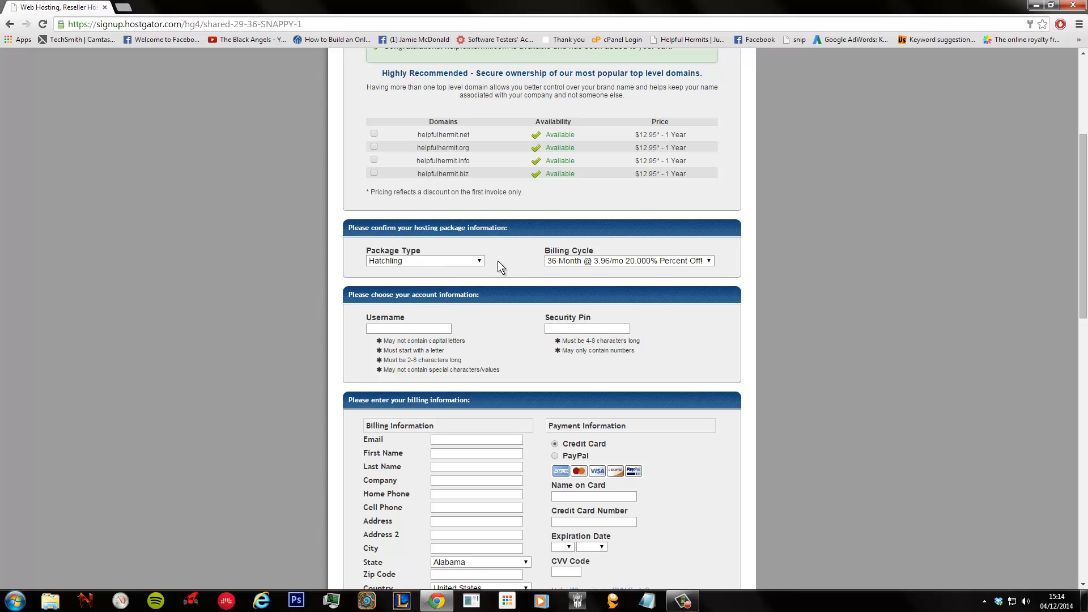
# - Switch the Hatchling billing cycle to 1 Month
pyautogui.click(545, 261)
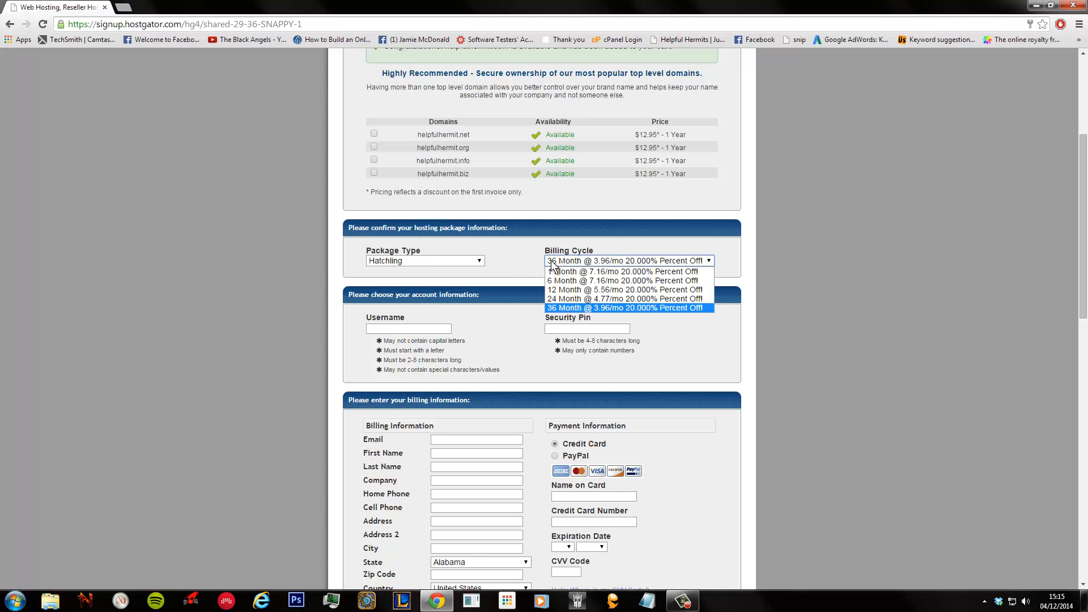
pyautogui.click(591, 272)
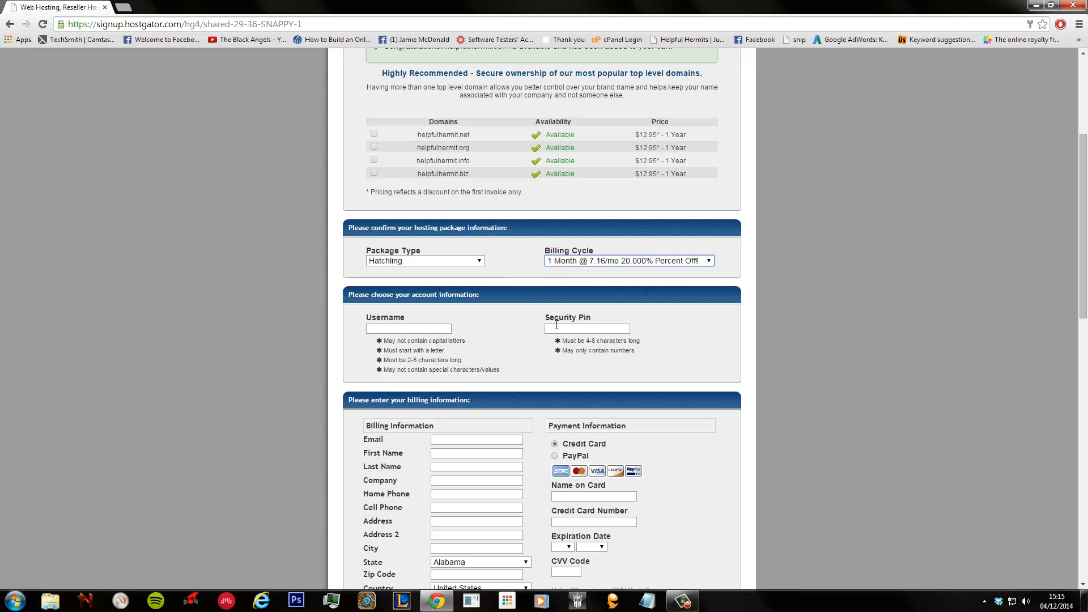
pyautogui.scroll(-2, 452, 195)
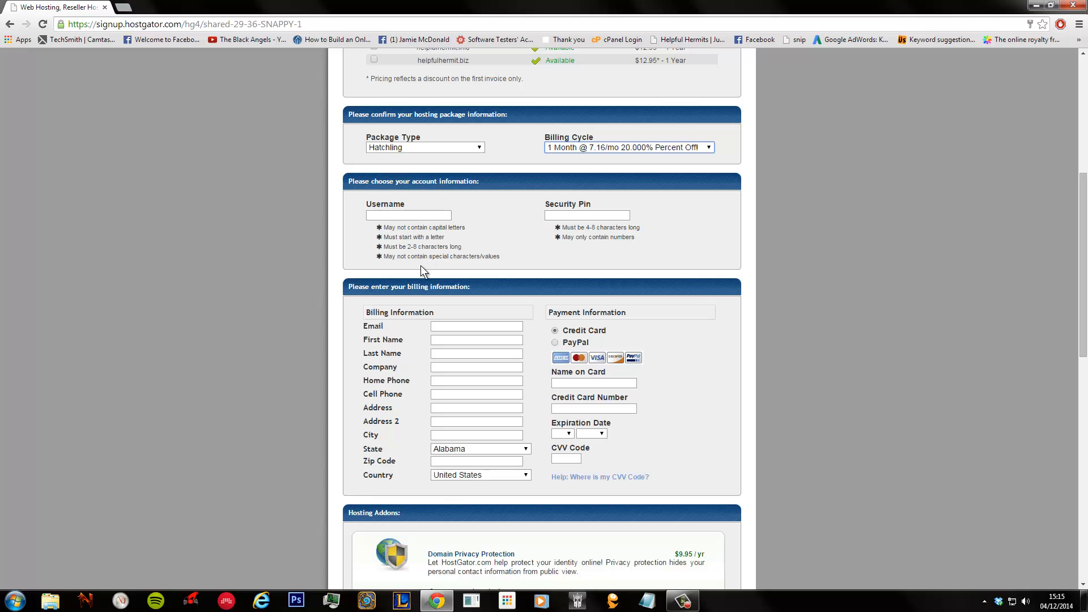
pyautogui.scroll(-4, 439, 347)
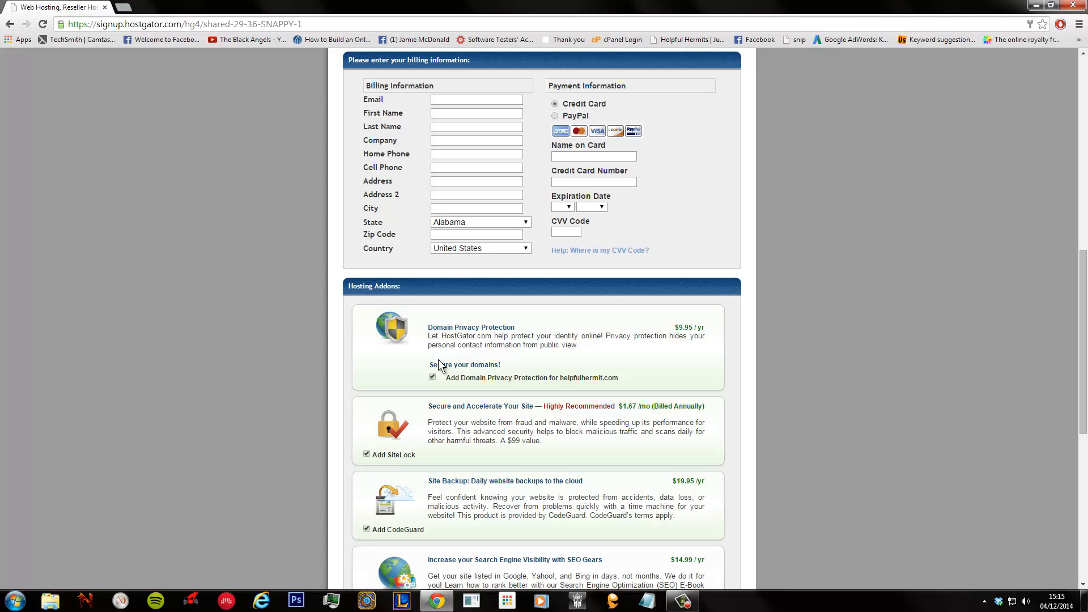
# - Uncheck Domain Privacy Protection, SiteLock and CodeGuard, then select the SNAPPY coupon code
pyautogui.click(432, 377)
pyautogui.scroll(-2, 399, 400)
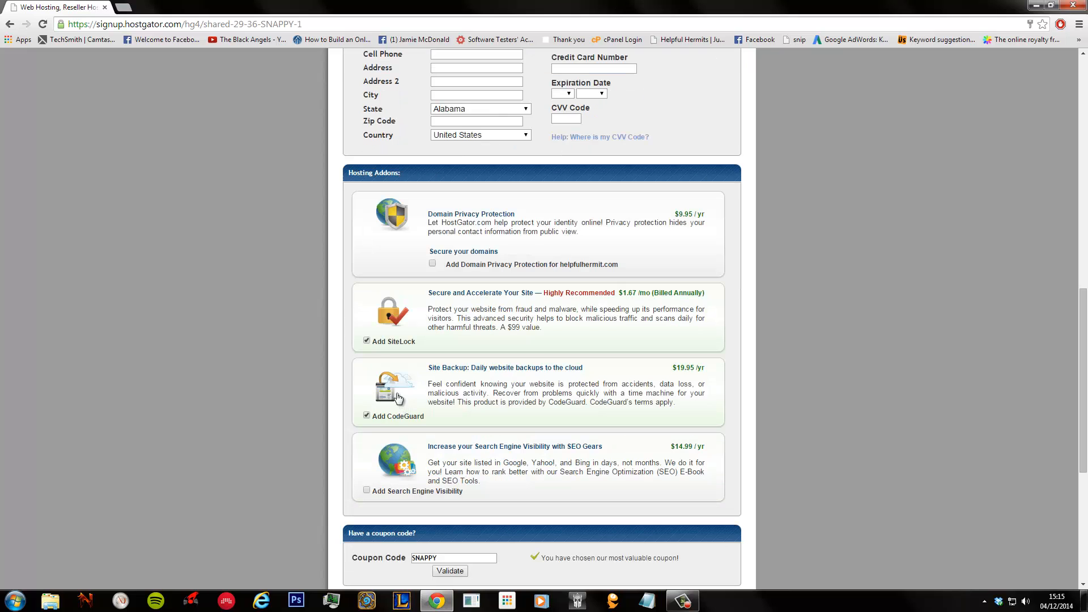
pyautogui.click(367, 341)
pyautogui.click(367, 416)
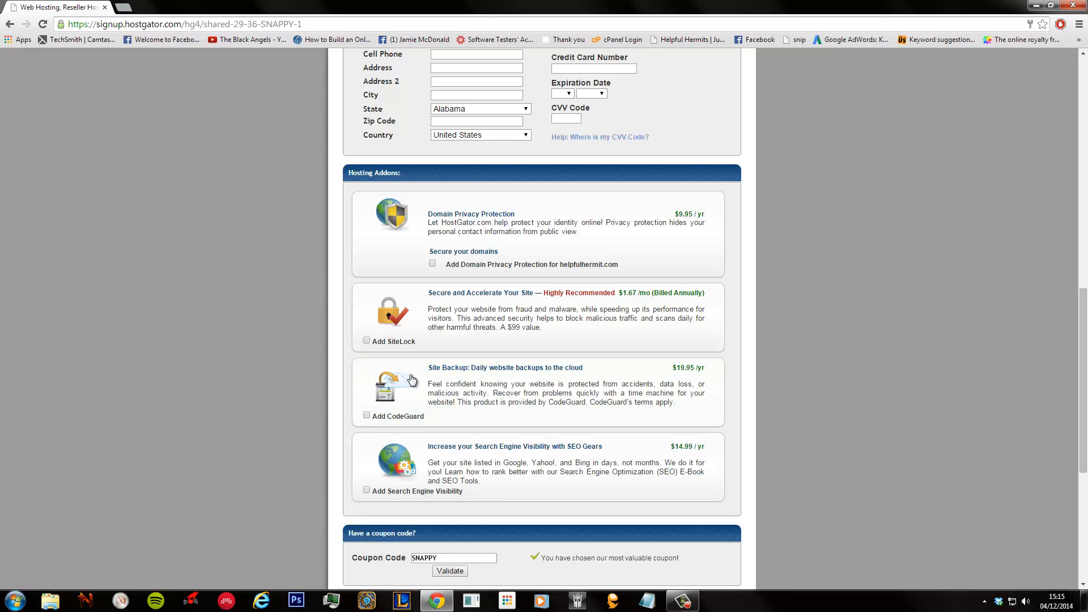
pyautogui.scroll(-1, 410, 377)
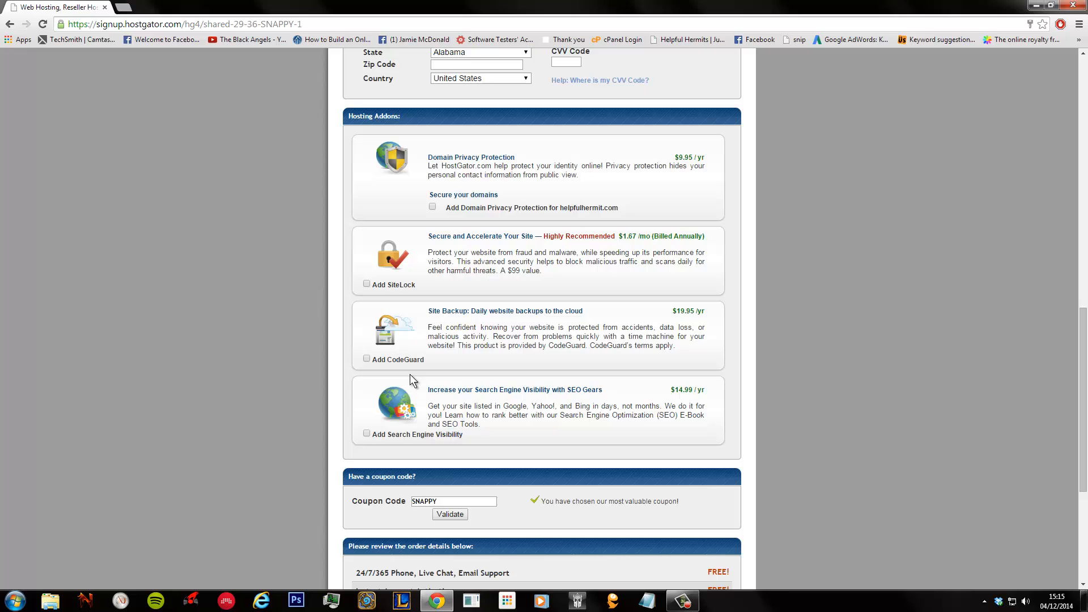
pyautogui.scroll(-3, 412, 380)
pyautogui.doubleClick(424, 330)
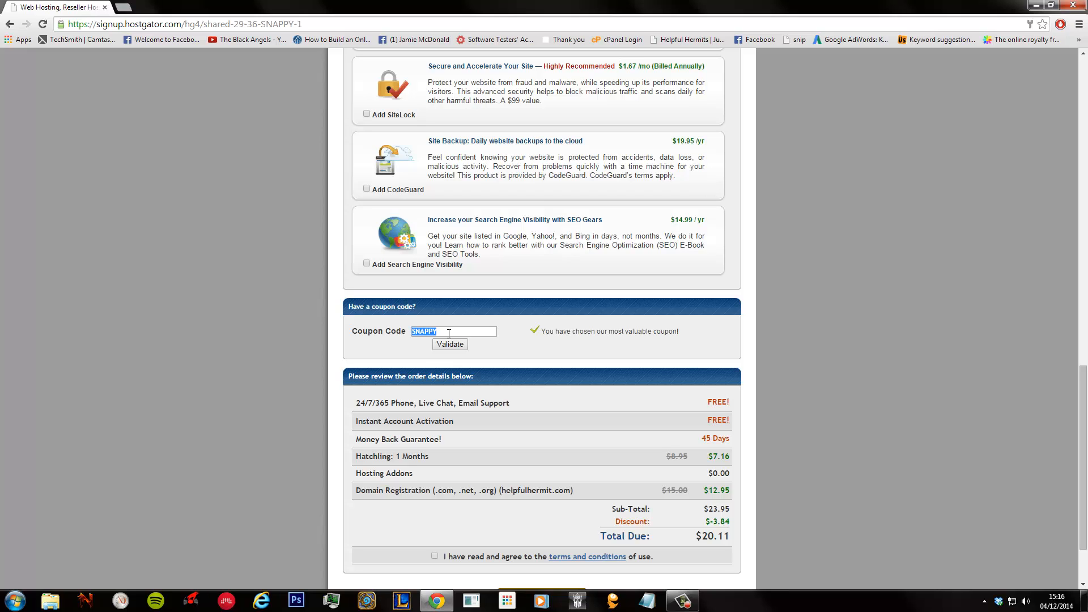
# - Replace the coupon with wplegends1, validate it, and confirm the $12.96 total due
pyautogui.write('wplegends1')
pyautogui.click(450, 344)
pyautogui.moveTo(731, 456); pyautogui.dragTo(352, 459)
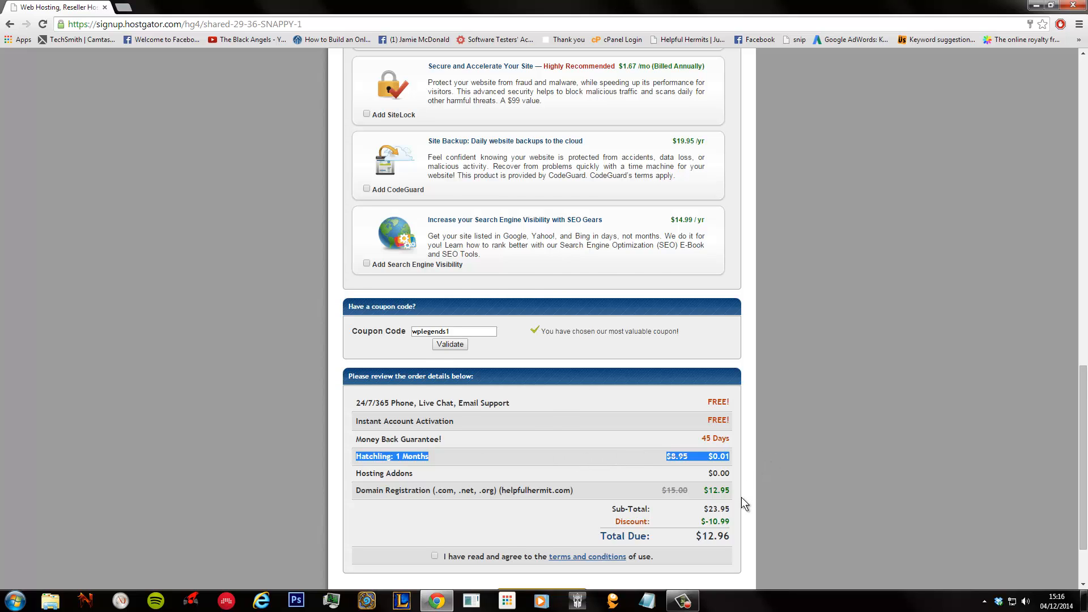
pyautogui.scroll(-1, 742, 498)
pyautogui.moveTo(734, 479); pyautogui.dragTo(689, 482)
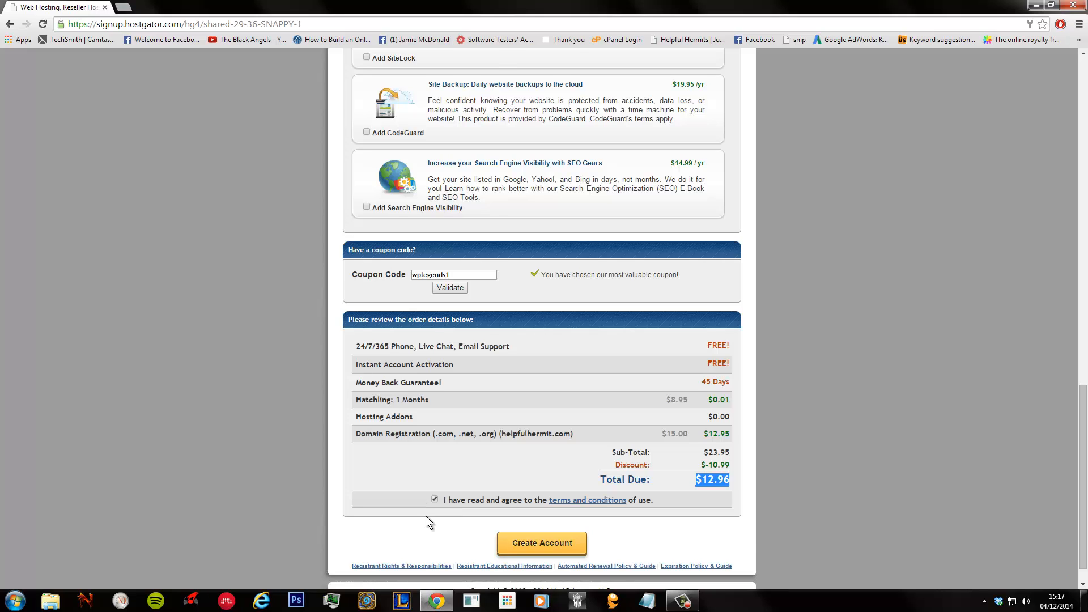
pyautogui.scroll(-1, 393, 480)
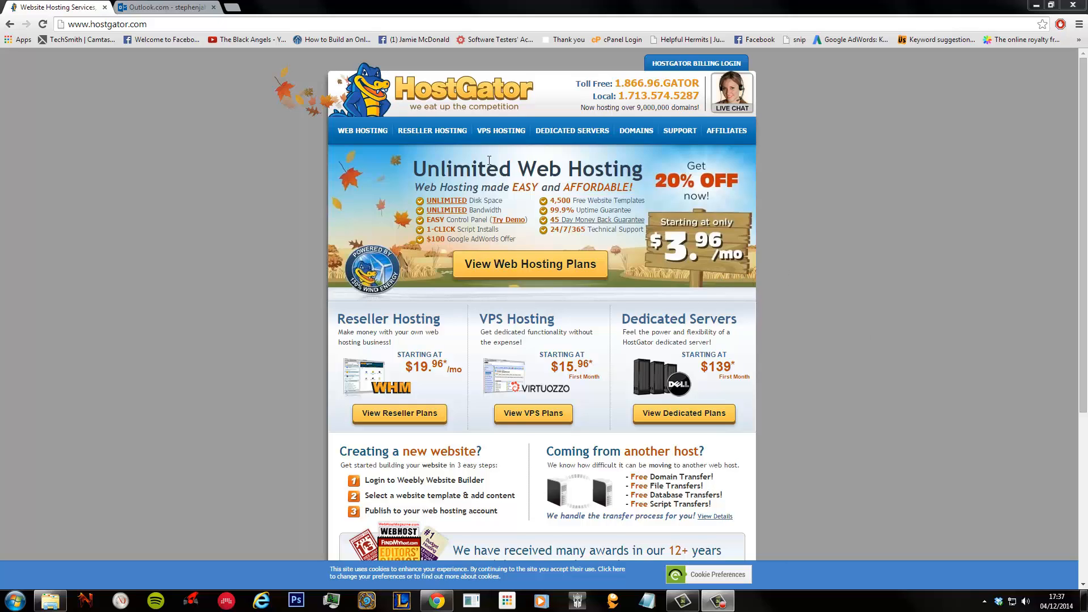
# - Return to the account email and open its Control Panel login link
pyautogui.click(104, 7)
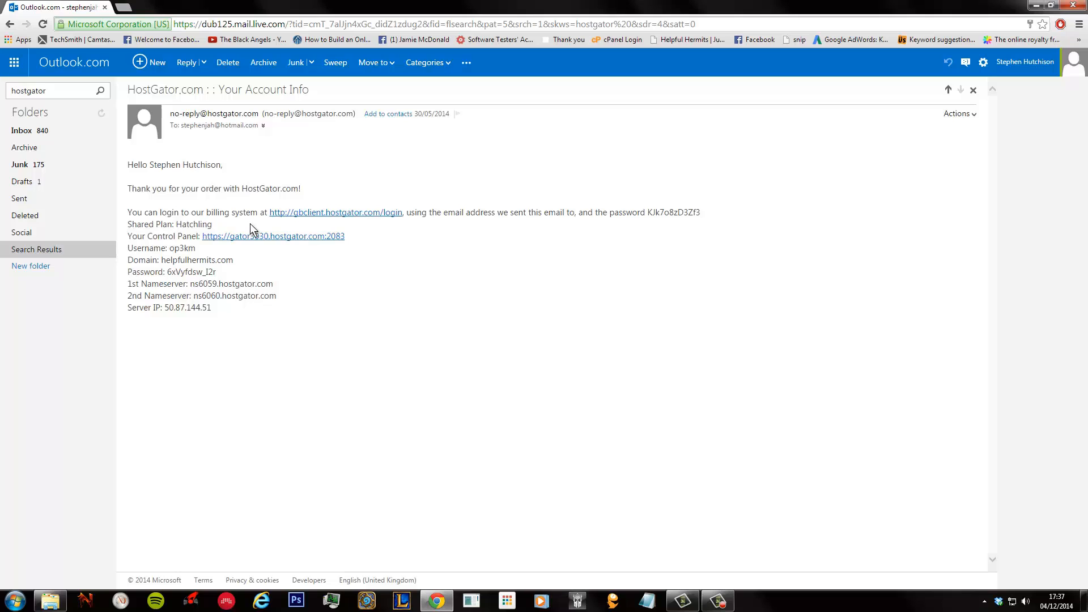
pyautogui.doubleClick(175, 248)
pyautogui.hotkey('ctrl', 'c')
pyautogui.moveTo(161, 260); pyautogui.dragTo(200, 273)
pyautogui.click(200, 272)
pyautogui.click(264, 236)
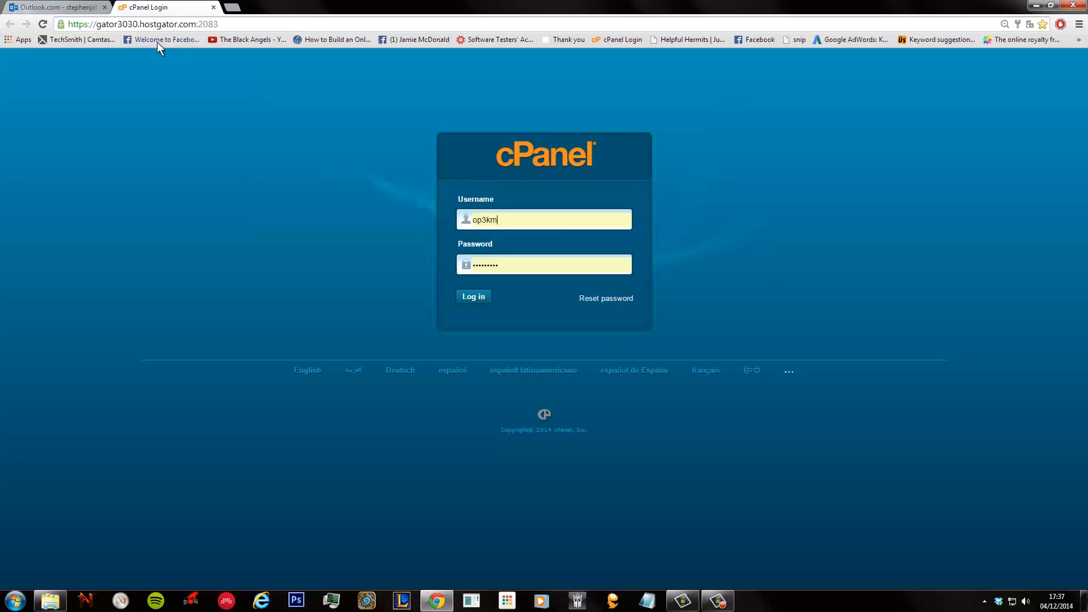
# - Copy the account username from the email into cPanel's Username field
pyautogui.click(71, 9)
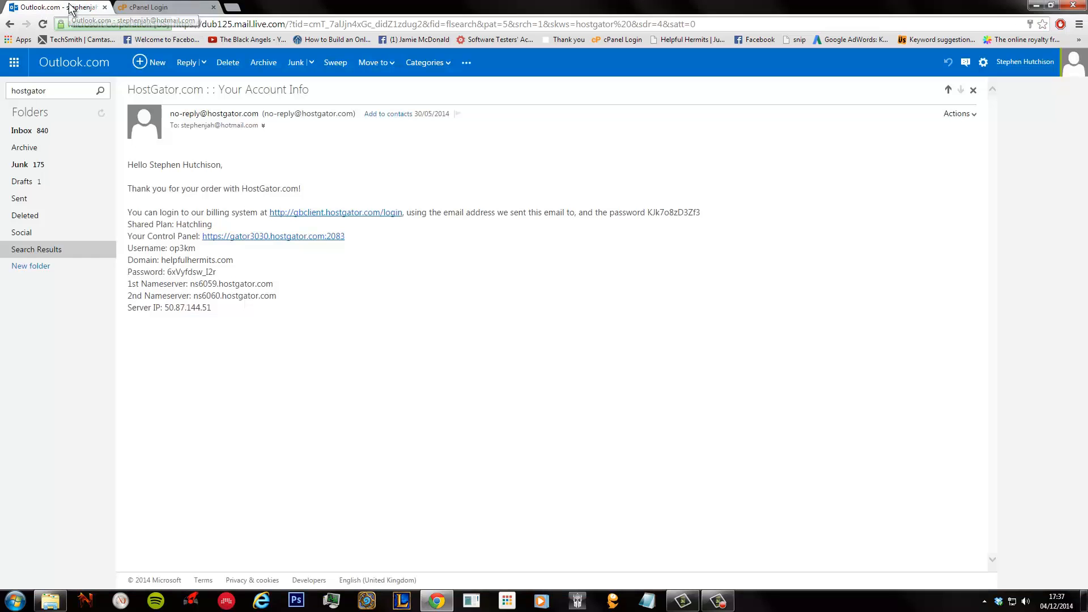
pyautogui.doubleClick(181, 250)
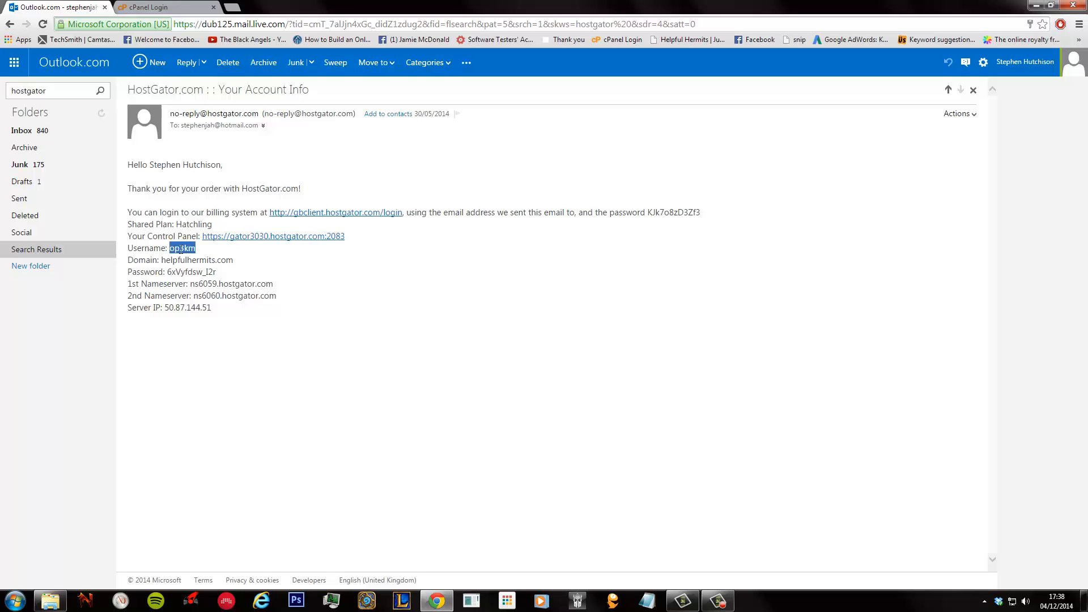
pyautogui.click(146, 8)
pyautogui.moveTo(513, 220); pyautogui.dragTo(350, 185)
pyautogui.hotkey('ctrl', 'v')
# - Copy the emailed password into cPanel's Password field and log in
pyautogui.click(71, 8)
pyautogui.moveTo(224, 275); pyautogui.dragTo(168, 274)
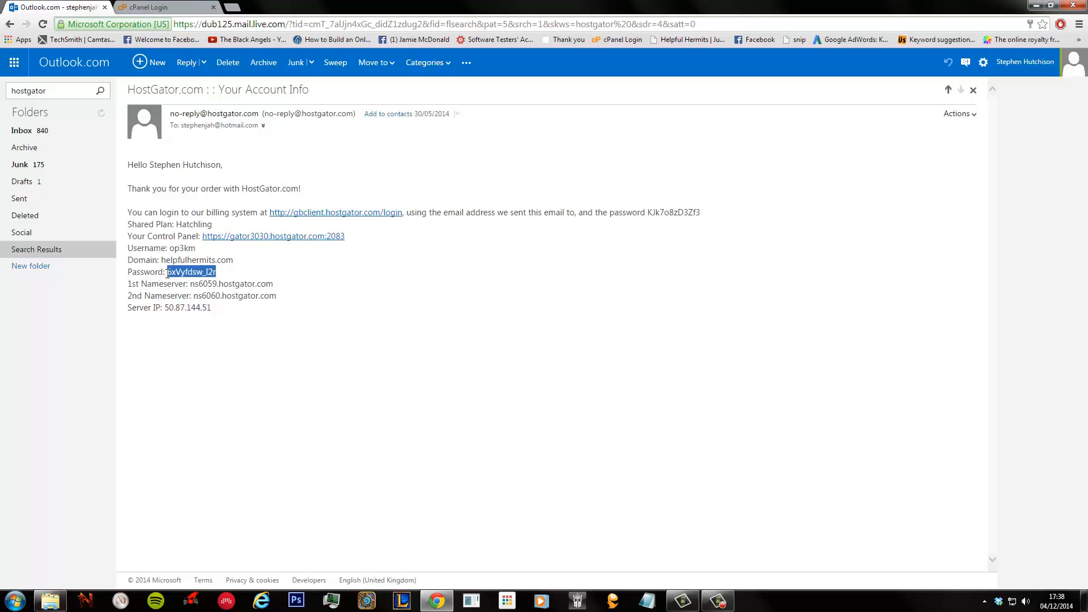
pyautogui.click(148, 5)
pyautogui.hotkey('ctrl', 'a')
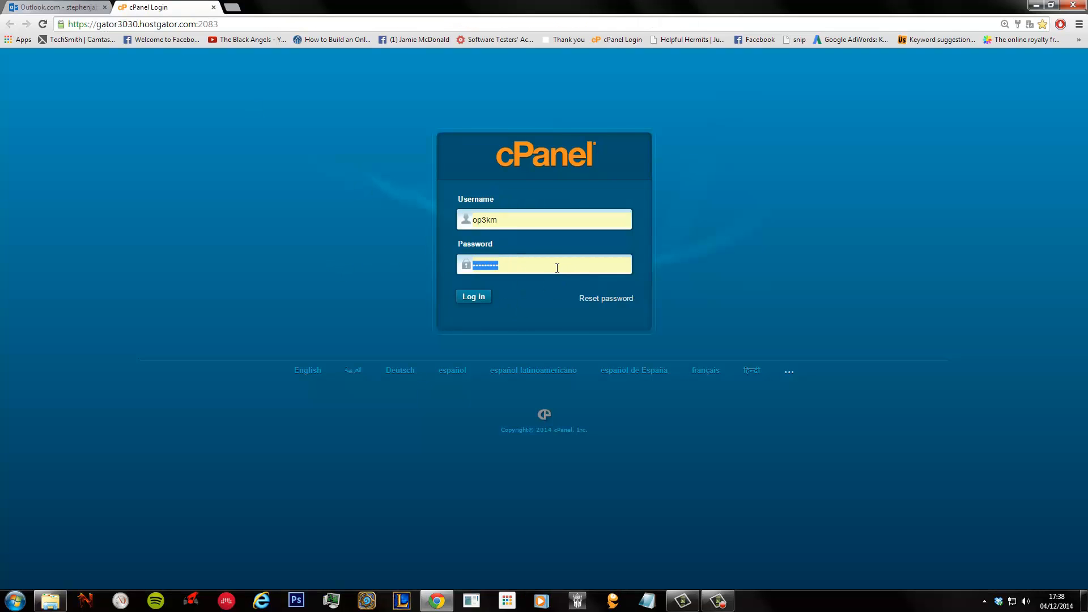
pyautogui.hotkey('ctrl', 'v')
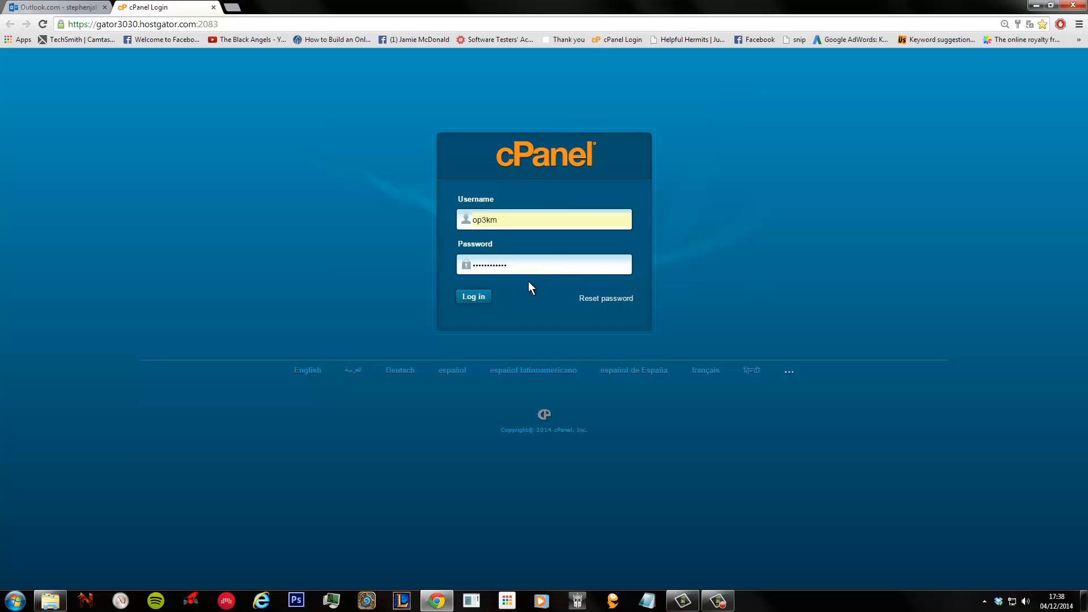
pyautogui.click(483, 303)
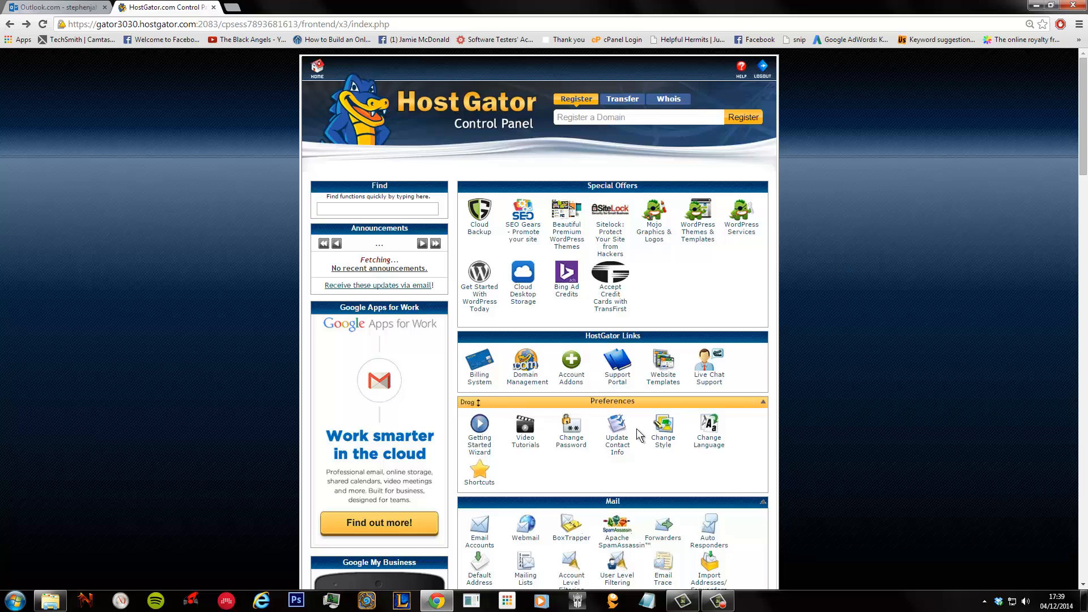
# - On the password change page, enter the current password and the new password twice, then submit
pyautogui.click(565, 436)
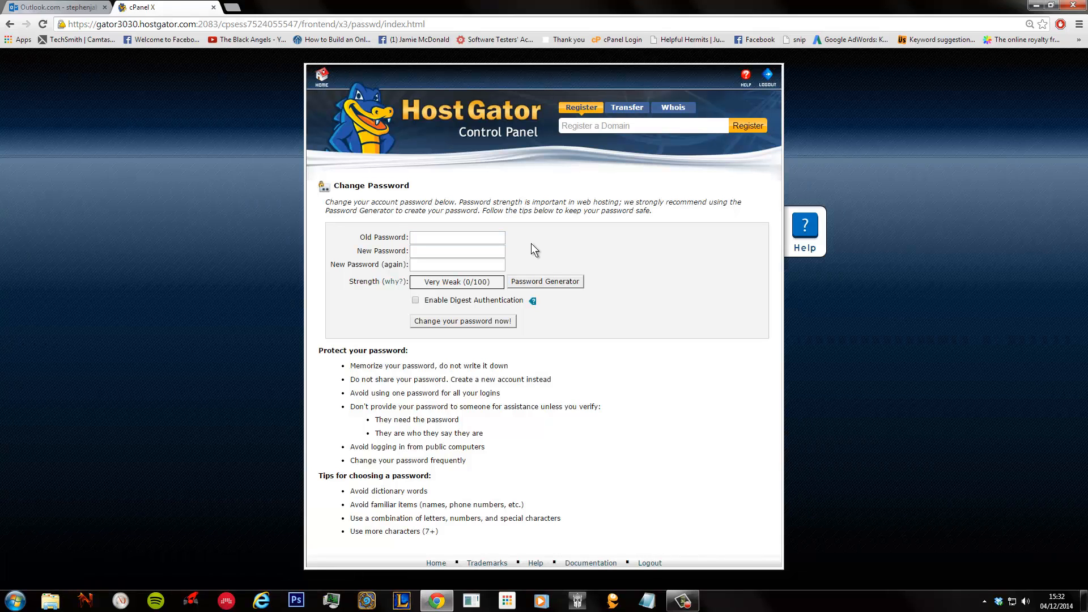
pyautogui.click(462, 239)
pyautogui.hotkey('ctrl', 'v')
pyautogui.click(428, 252)
pyautogui.write('•••••')
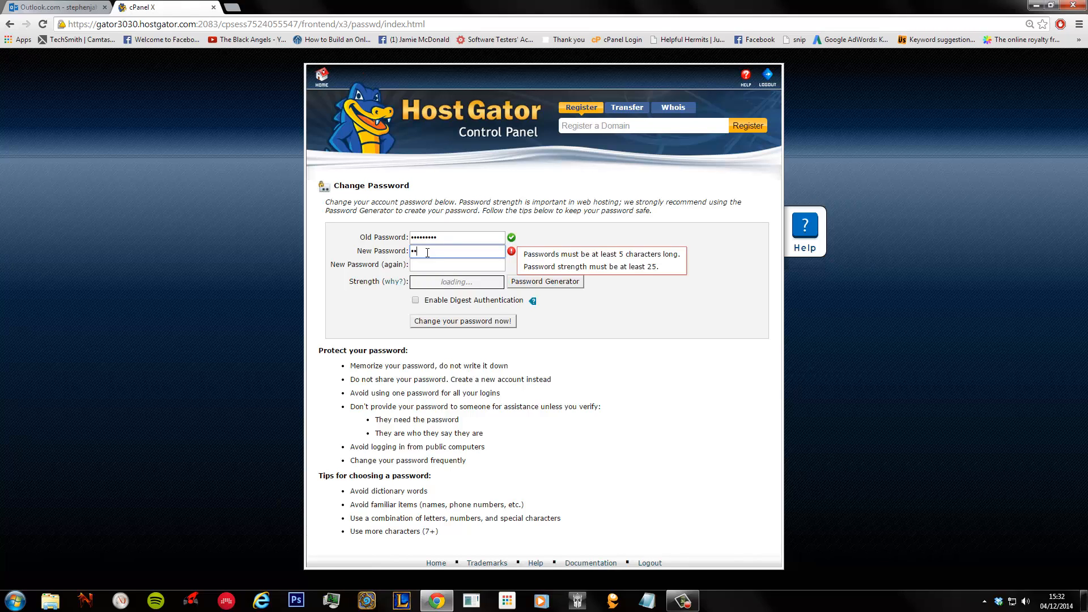
pyautogui.write('••••')
pyautogui.press('Tab')
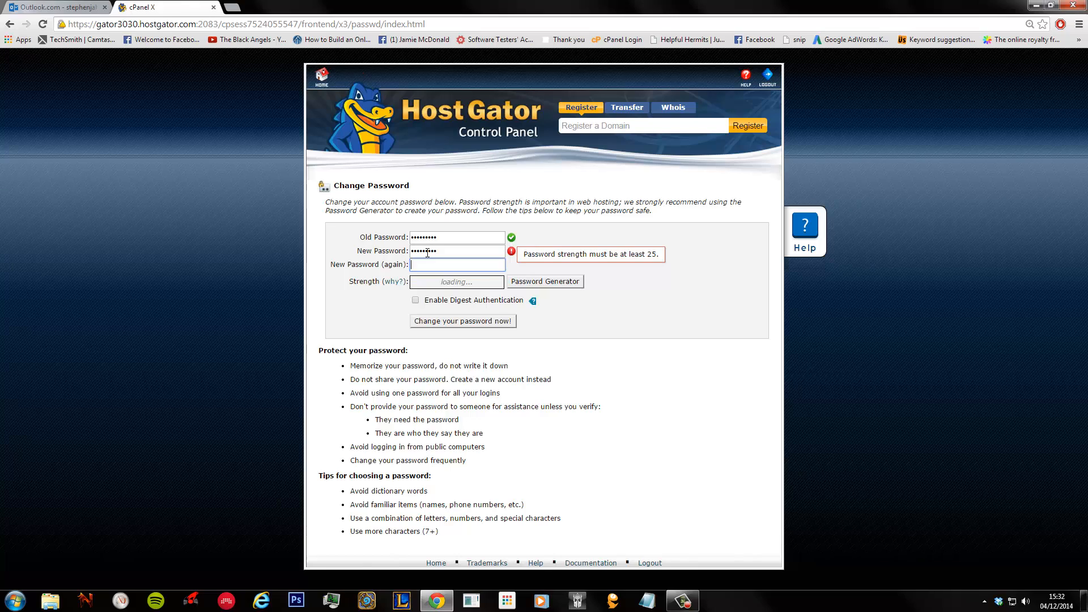
pyautogui.write('•••••••••')
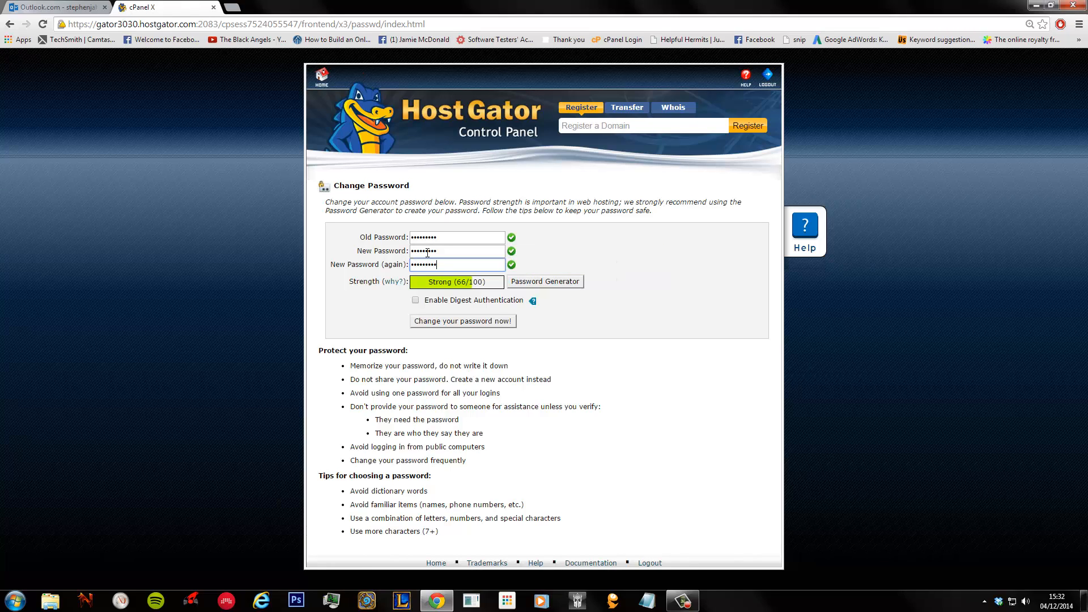
pyautogui.click(454, 321)
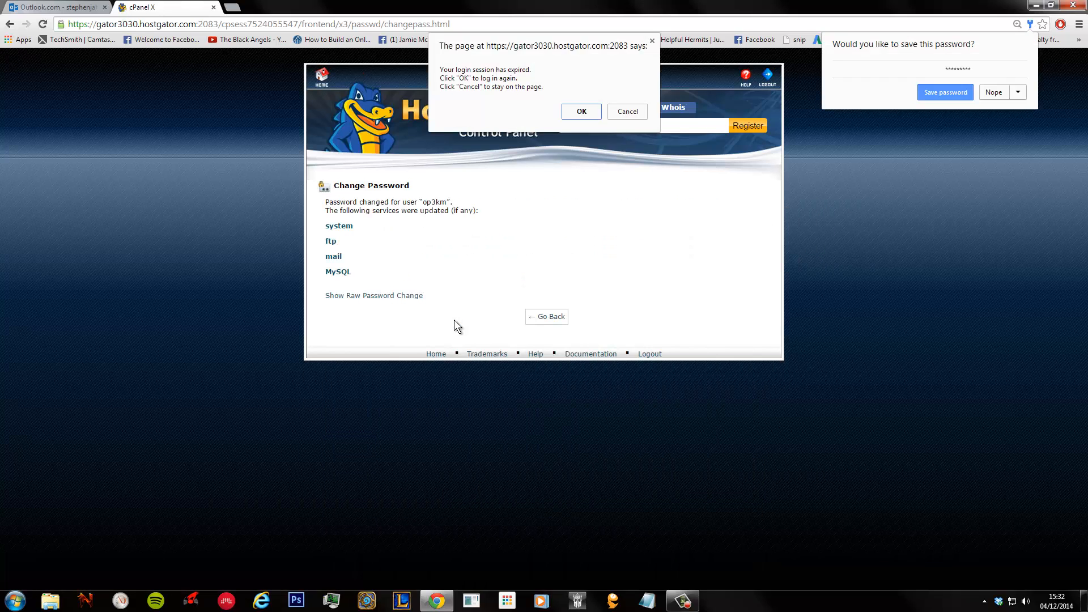
# - Dismiss the session-expired and save-password prompts, then open the emailed Control Panel link in a new tab
pyautogui.click(580, 113)
pyautogui.click(582, 112)
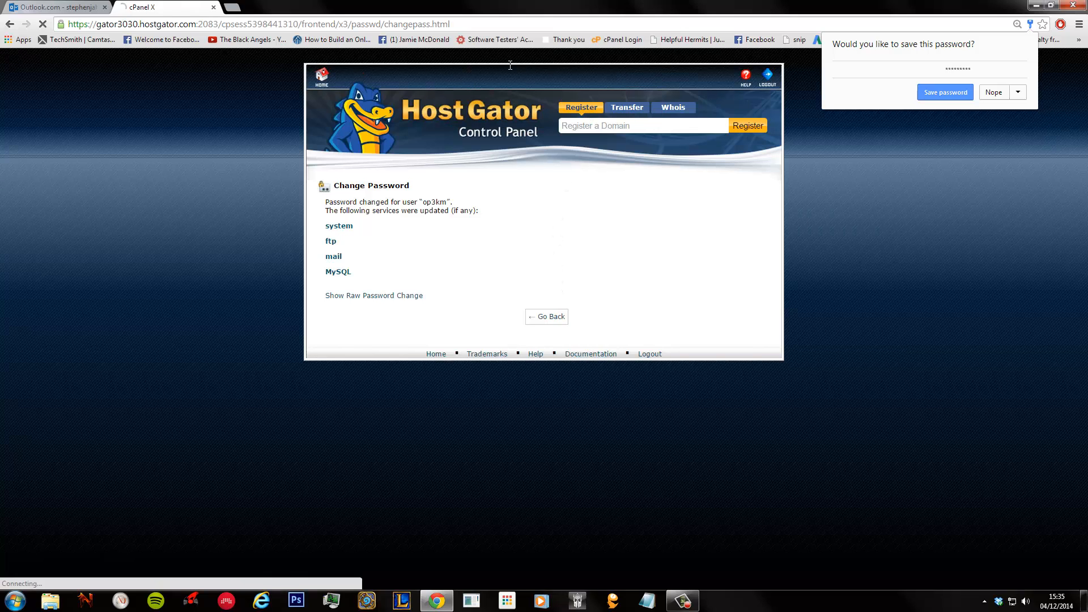
pyautogui.click(57, 7)
pyautogui.moveTo(354, 238); pyautogui.dragTo(203, 241)
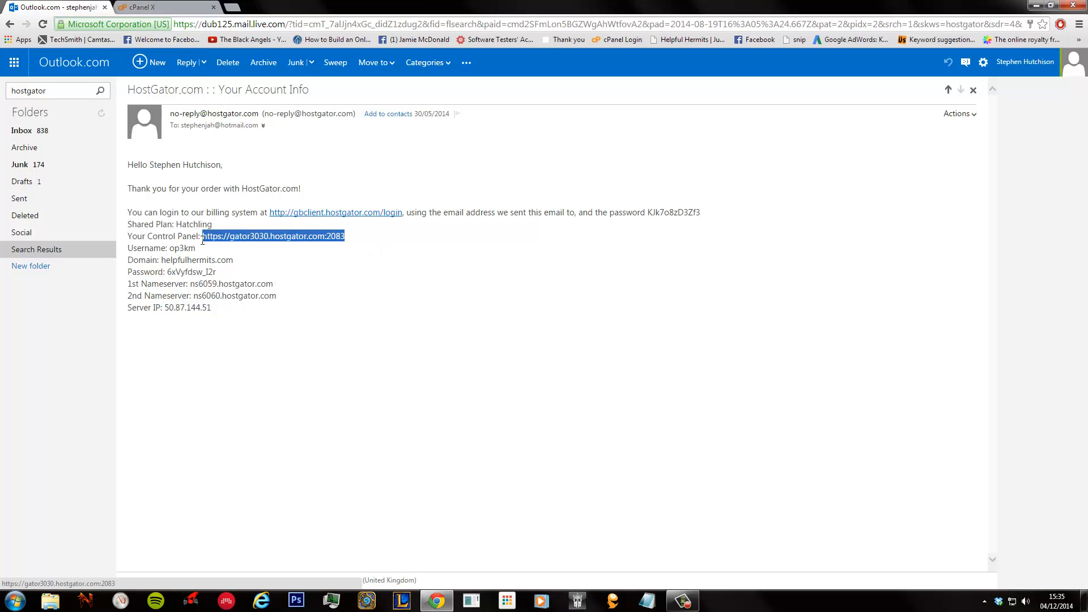
pyautogui.rightClick(273, 239)
pyautogui.click(294, 296)
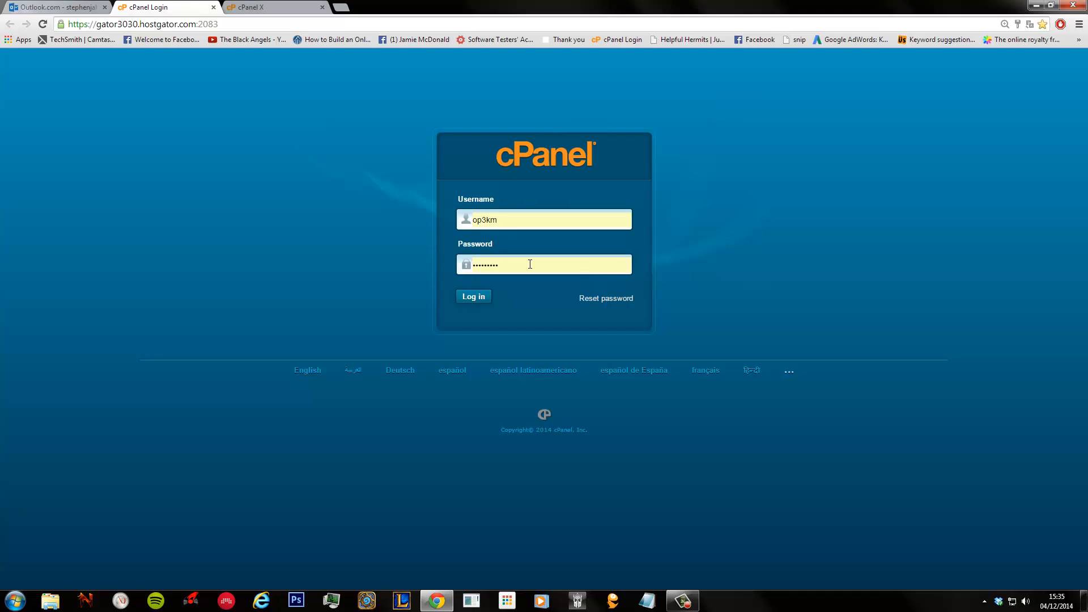
# - Replace the saved password with the new password and log in to cPanel
pyautogui.hotkey('ctrl', 'a')
pyautogui.press('BackSpace')
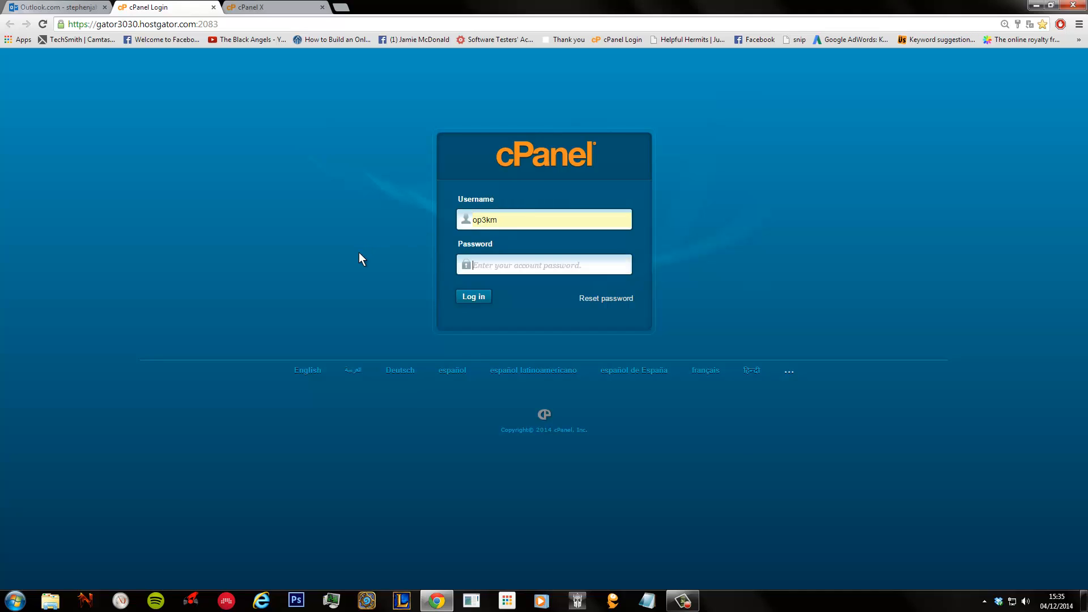
pyautogui.write('••••••••••')
pyautogui.press('Return')
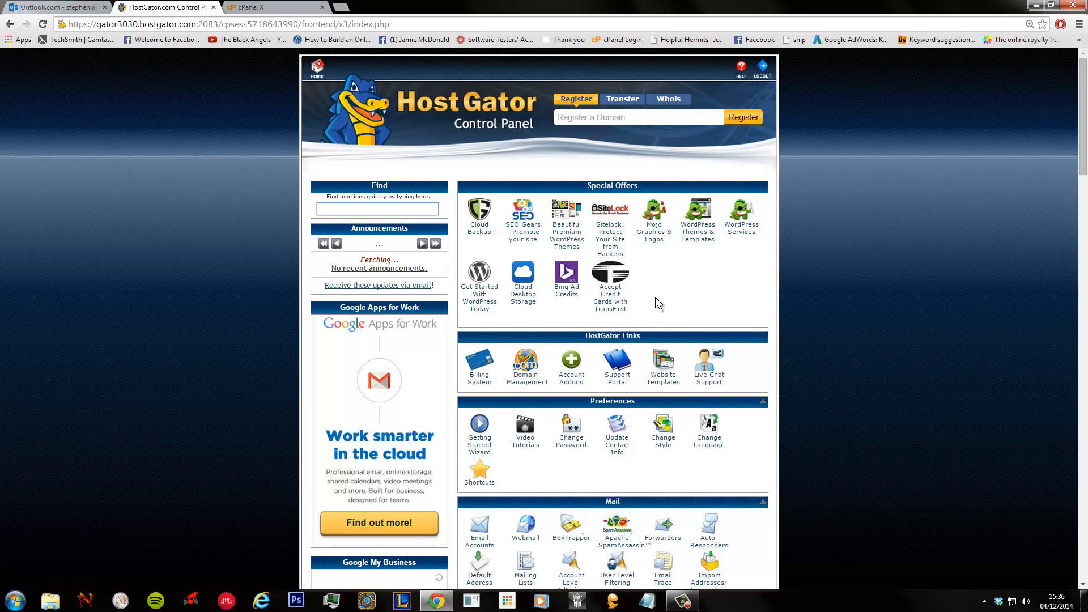
# - Scroll to Software/Services and launch QuickInstall
pyautogui.scroll(-9, 655, 297)
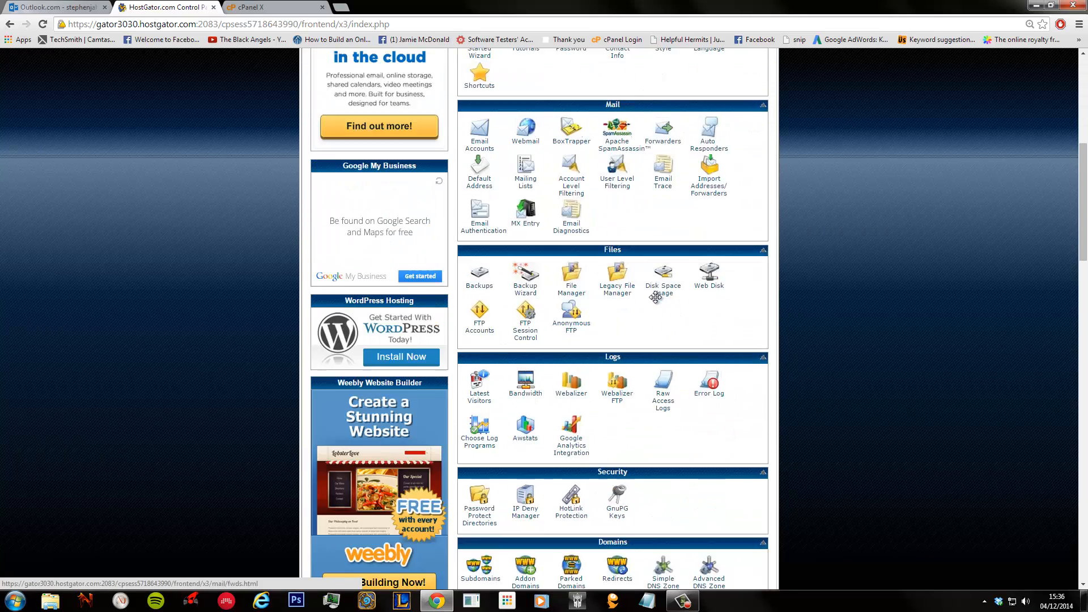
pyautogui.scroll(-7, 624, 325)
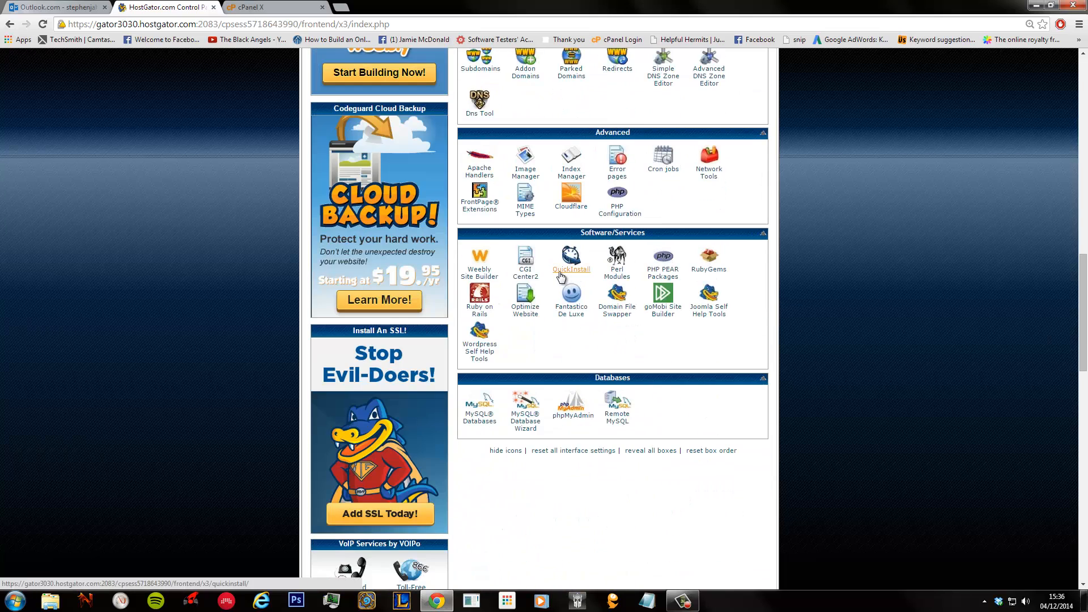
pyautogui.click(566, 276)
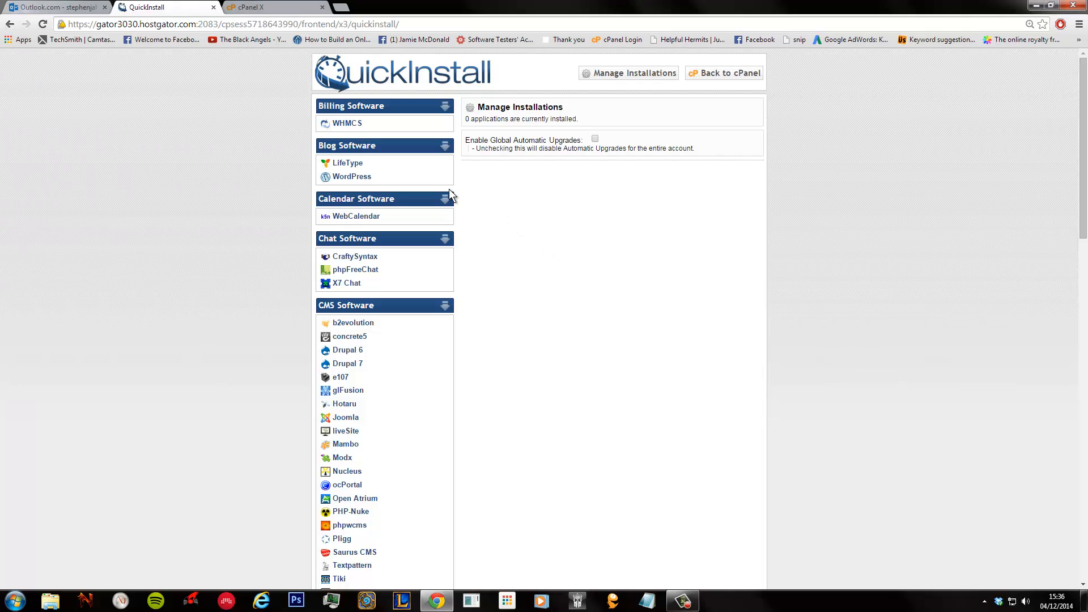
# - Choose WordPress in QuickInstall and enter the admin e-mail address in the install form
pyautogui.click(345, 180)
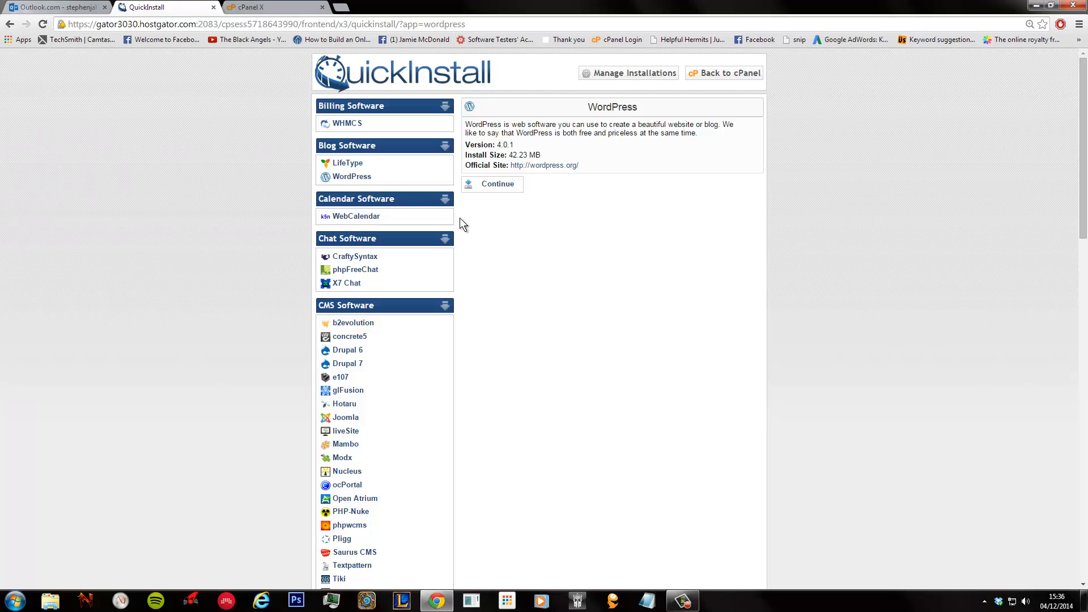
pyautogui.click(495, 195)
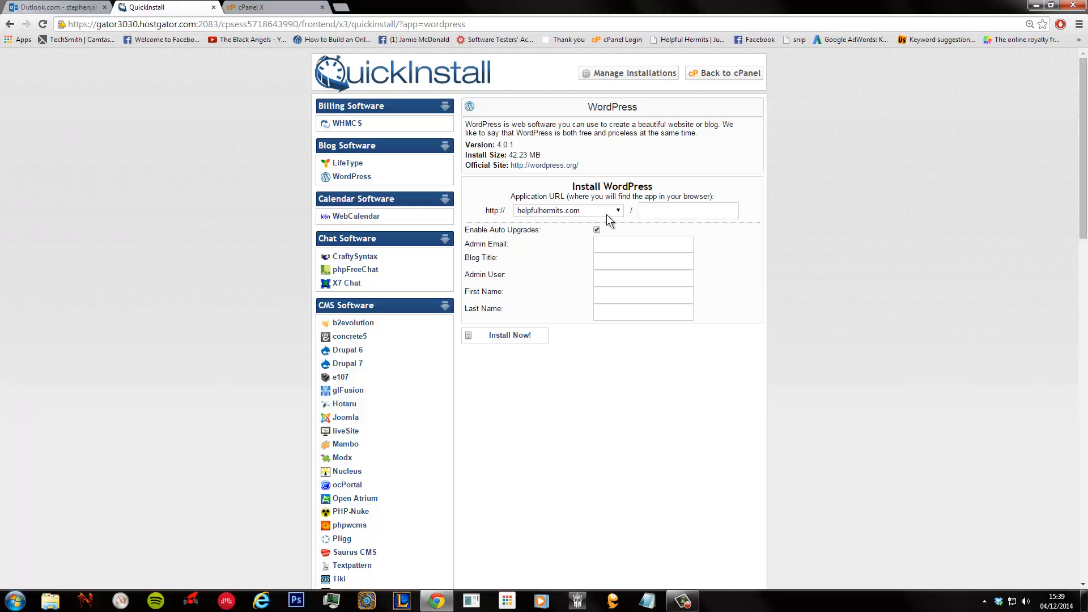
pyautogui.click(607, 246)
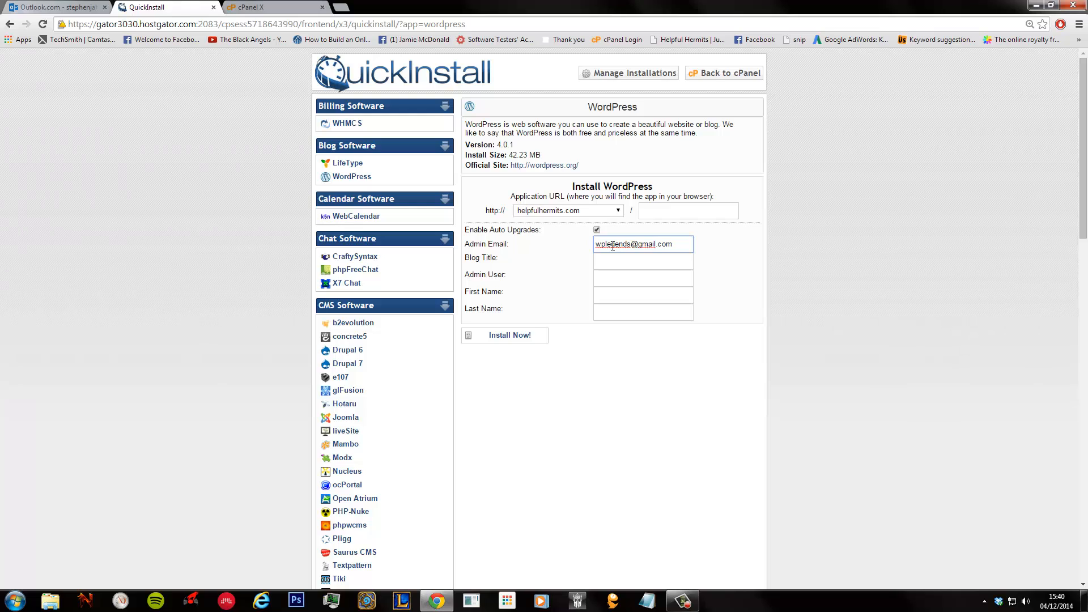
# - Fill in blog title 'Welcome!' and admin username 'Admin'
pyautogui.click(614, 265)
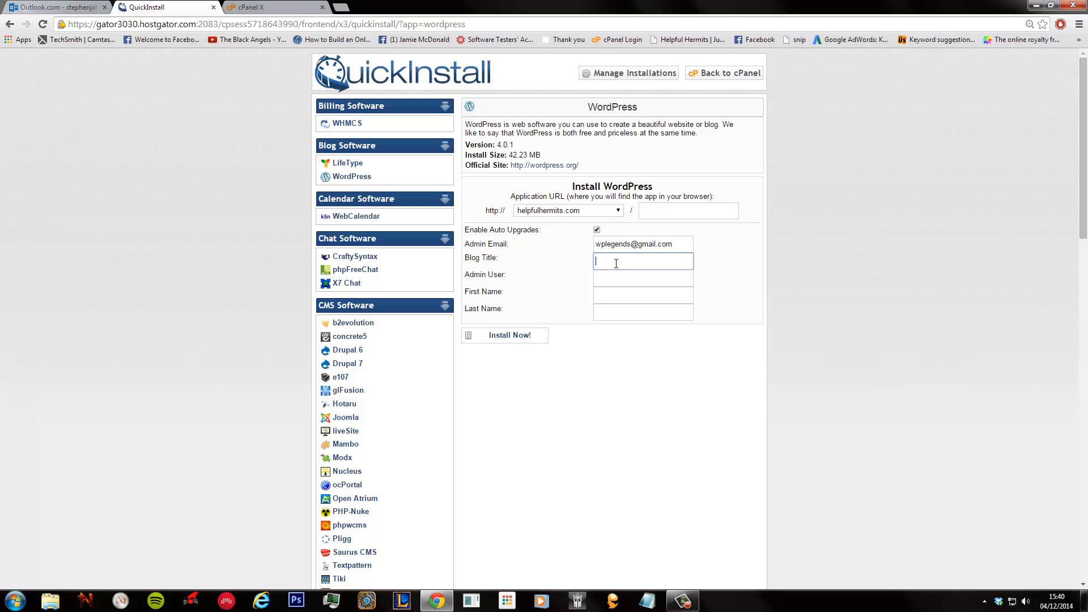
pyautogui.write('Welcome!')
pyautogui.click(615, 280)
pyautogui.write('Admin')
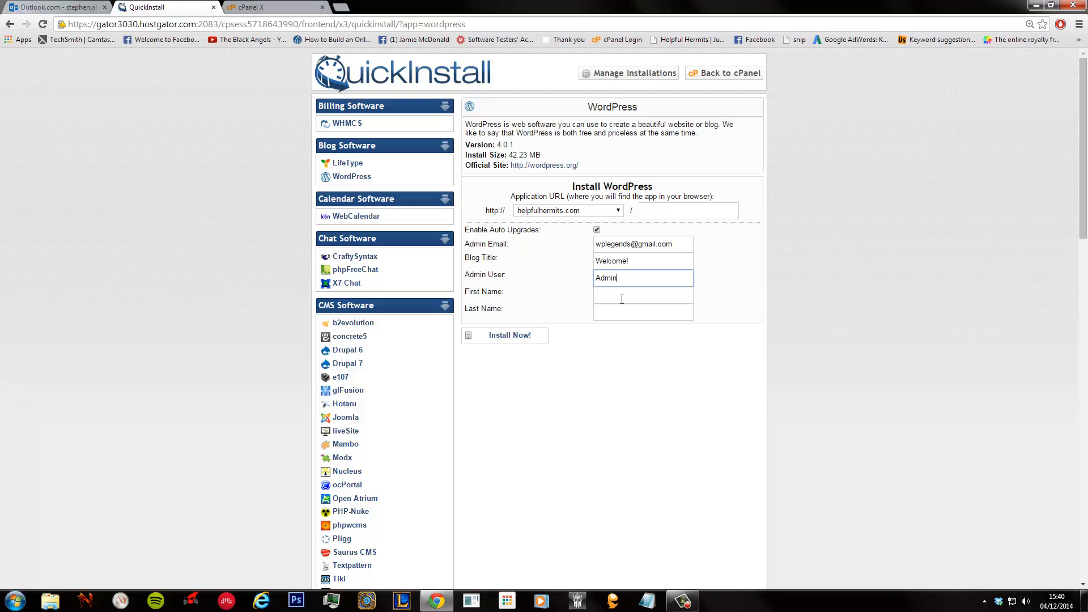
pyautogui.click(622, 300)
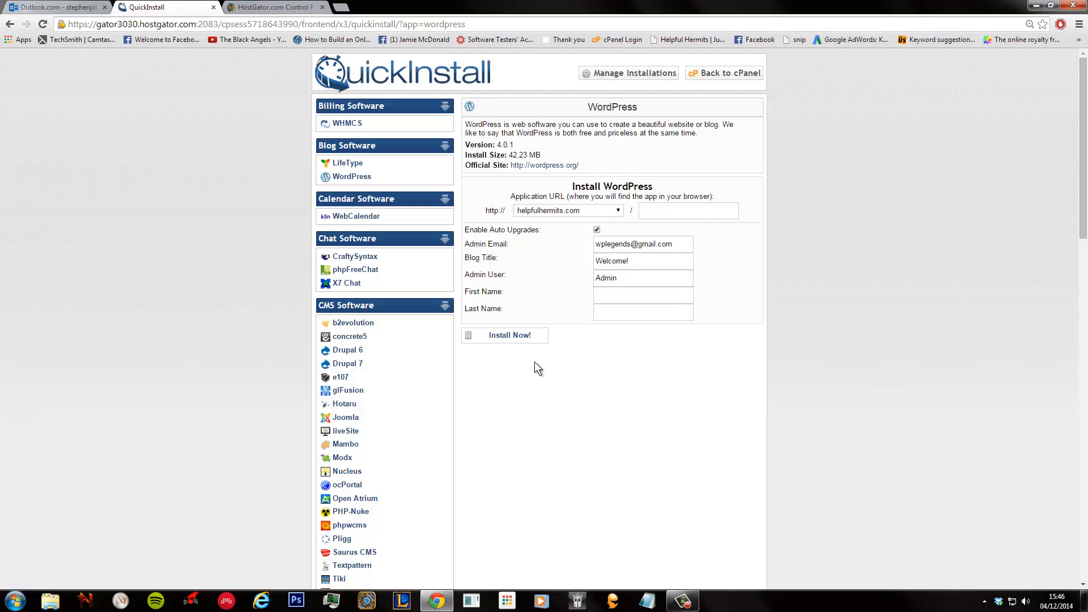
# - Install WordPress on helpfulhermits.com and open its Admin Area login page in a new tab
pyautogui.click(519, 336)
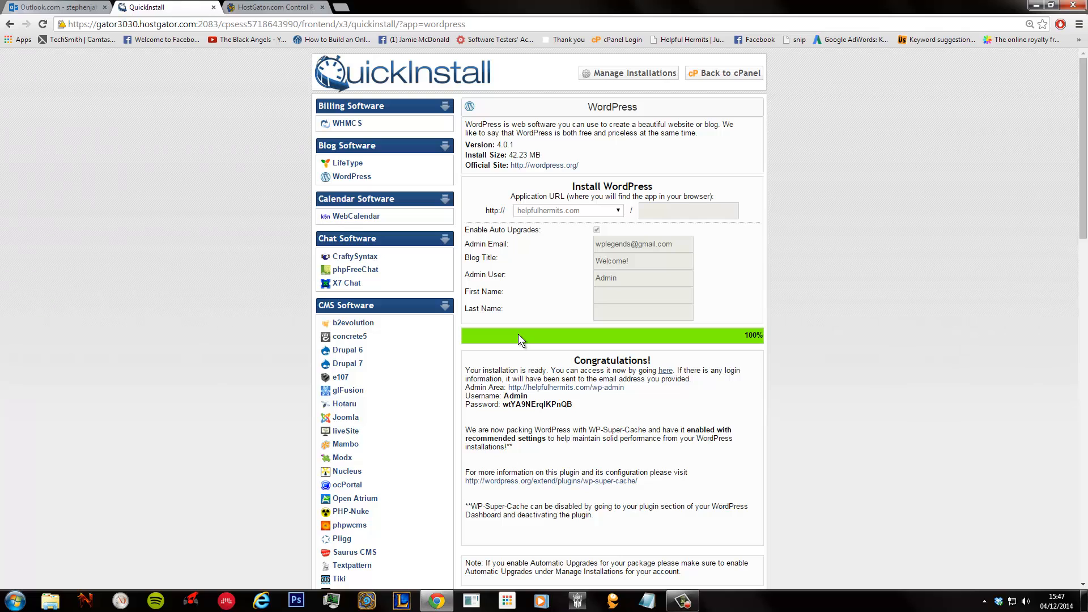
pyautogui.scroll(-1, 518, 335)
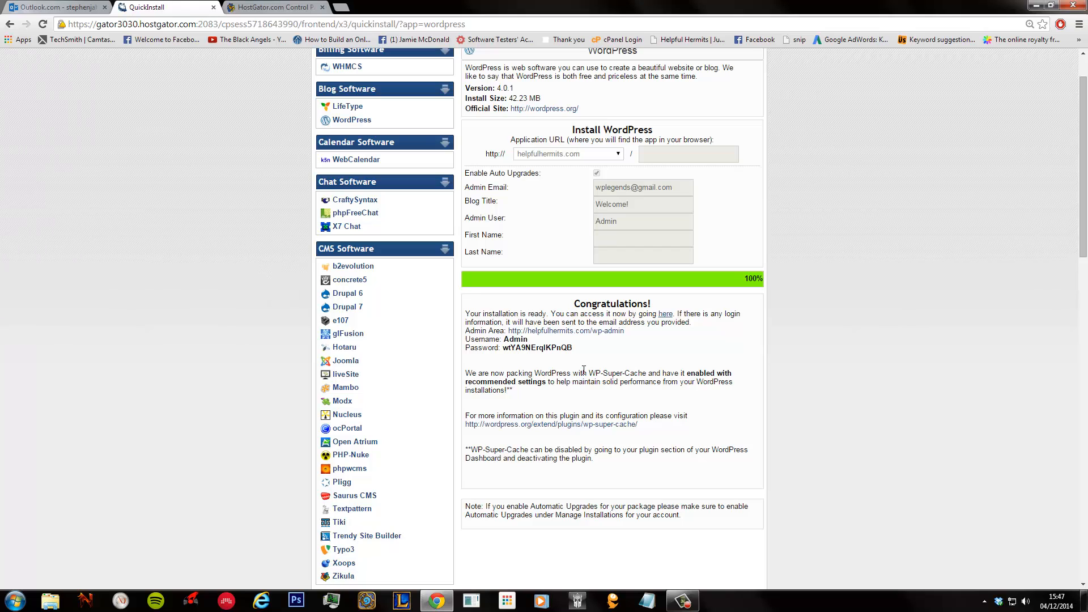
pyautogui.click(573, 332)
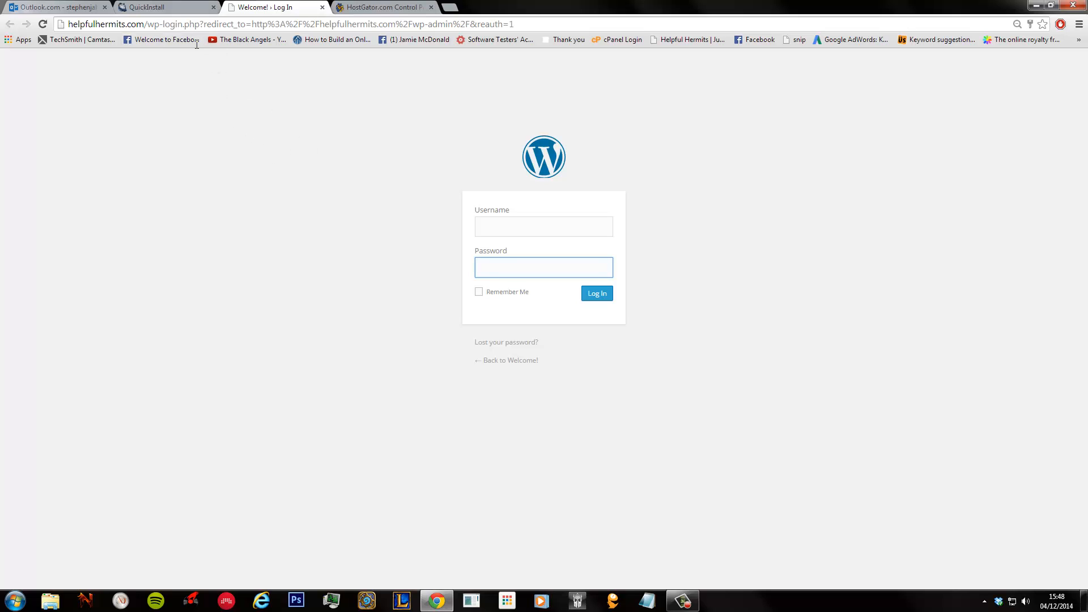
# - Copy the generated admin password from QuickInstall into the WordPress login Password field
pyautogui.click(165, 7)
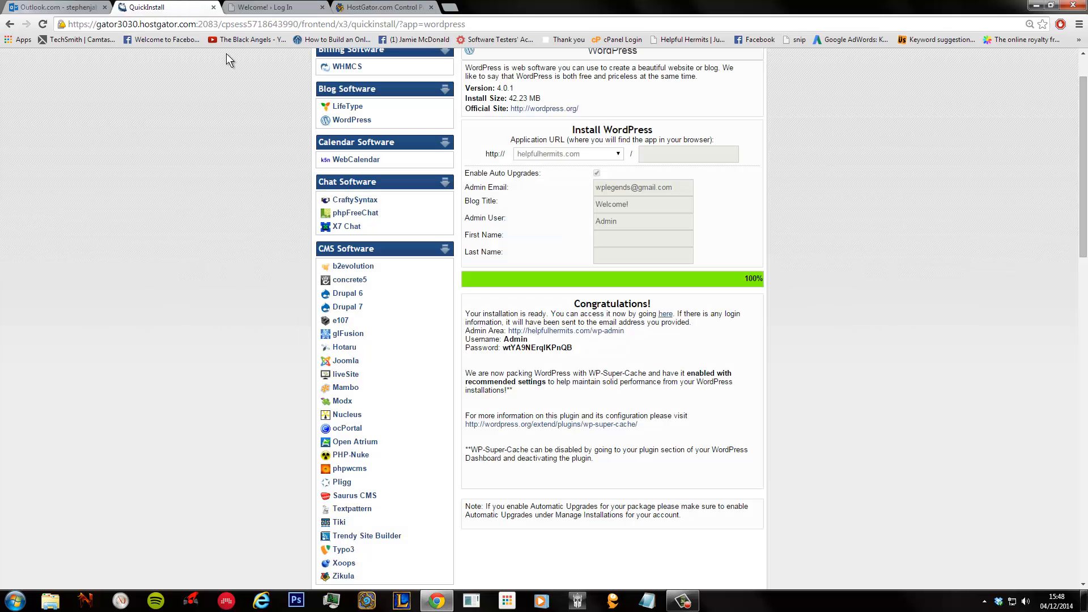
pyautogui.doubleClick(535, 348)
pyautogui.hotkey('ctrl', 'c')
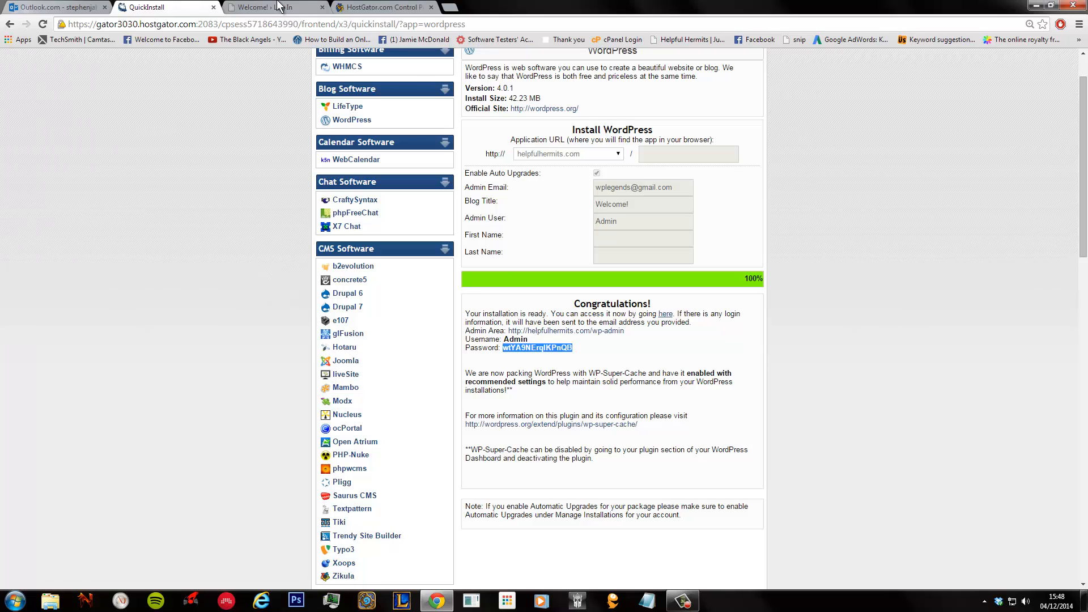
pyautogui.click(265, 7)
pyautogui.hotkey('ctrl', 'v')
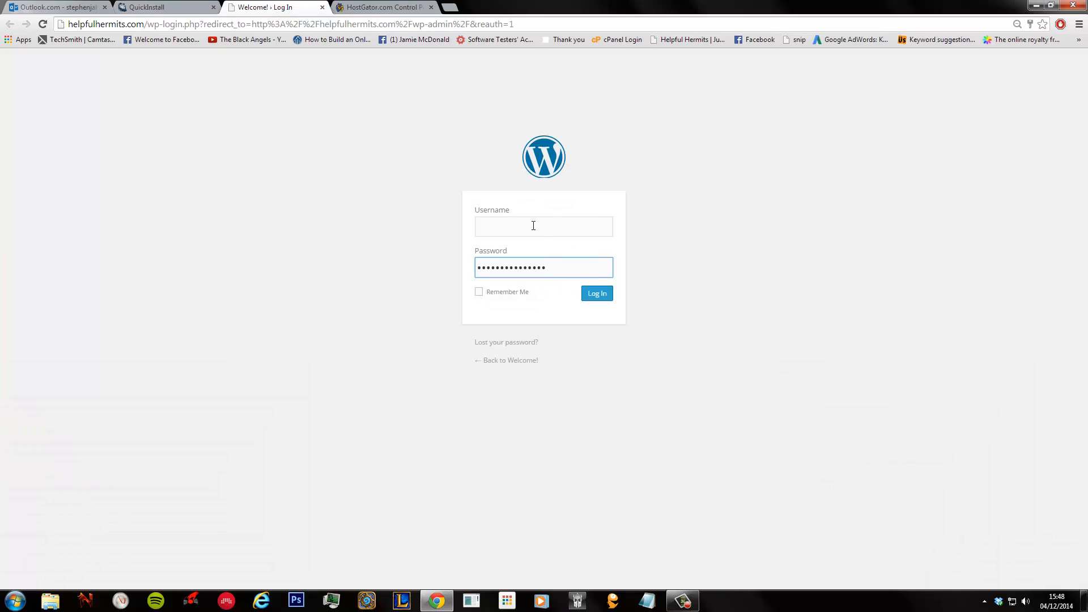
# - Log in with username 'Admin', then visit the live helpfulhermits.com site from the dashboard
pyautogui.click(534, 225)
pyautogui.write('ADmin')
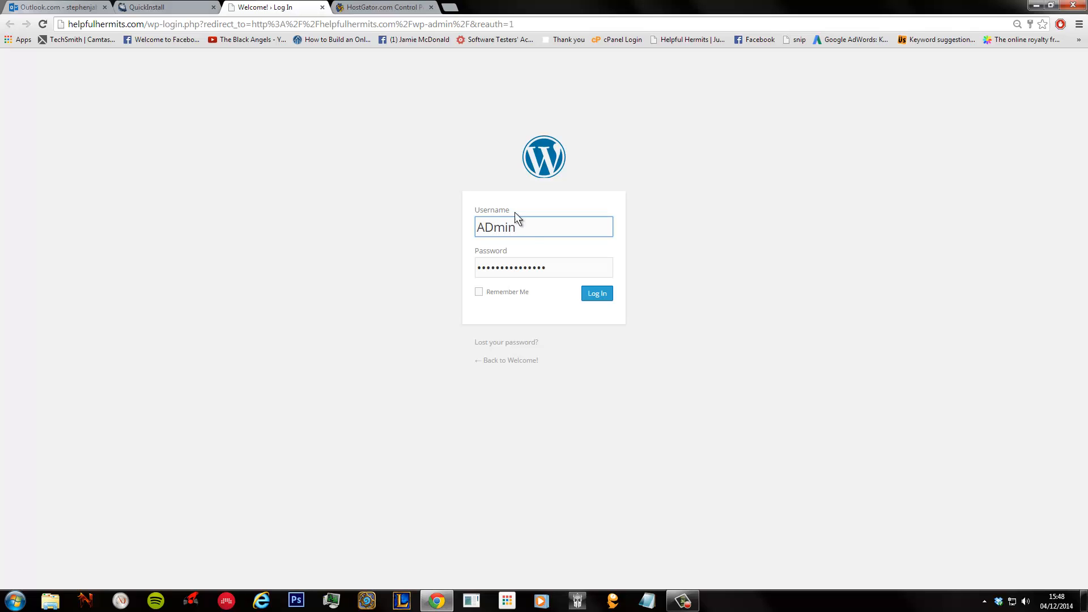
pyautogui.click(493, 231)
pyautogui.click(492, 231)
pyautogui.press('BackSpace')
pyautogui.write('d')
pyautogui.click(603, 300)
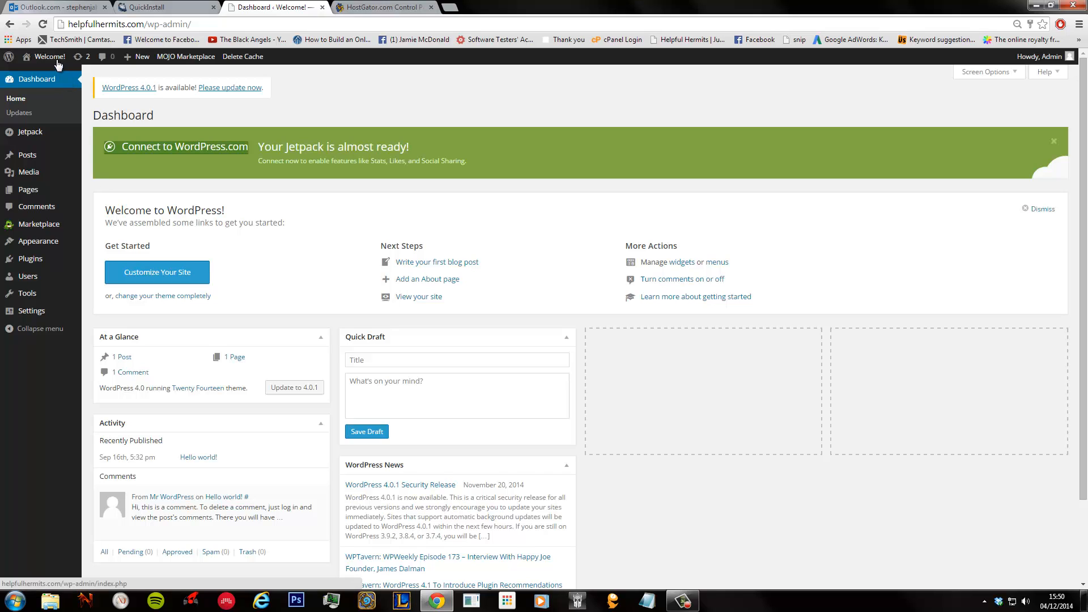
pyautogui.moveTo(55, 61)
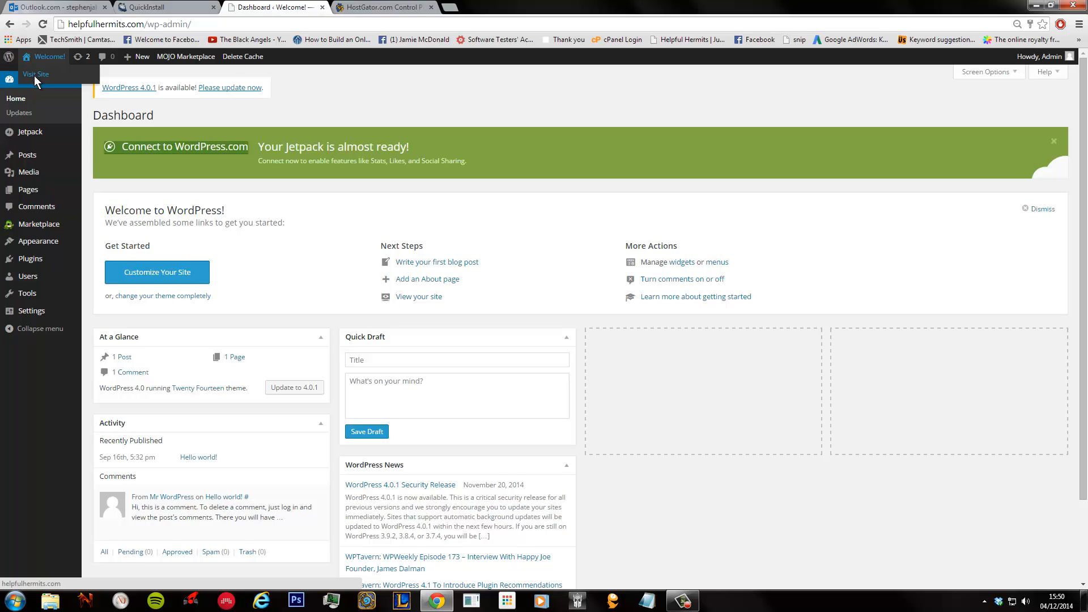
pyautogui.click(34, 76)
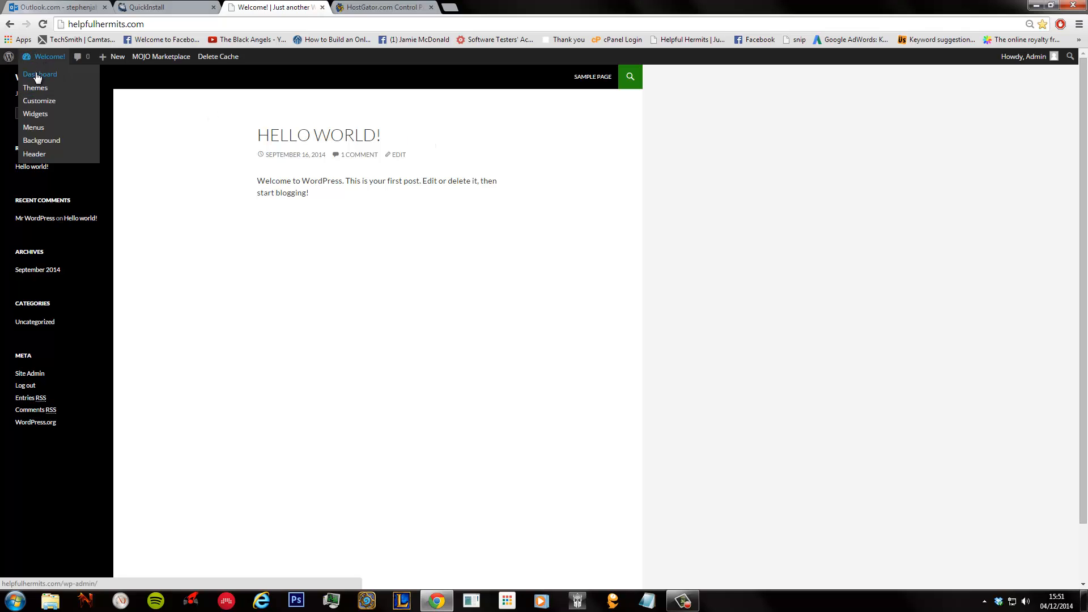
pyautogui.click(36, 73)
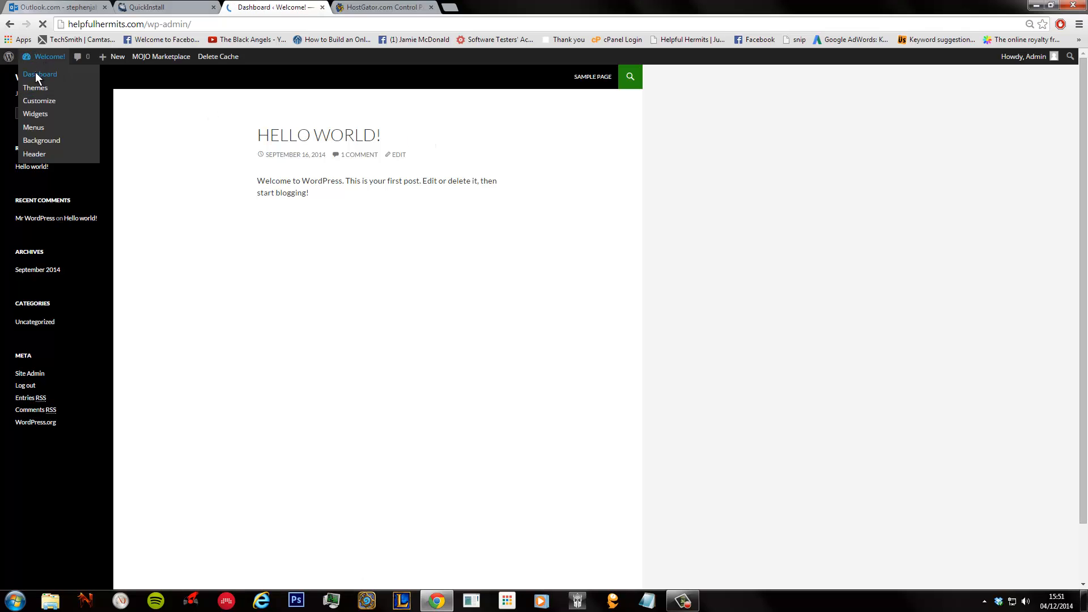